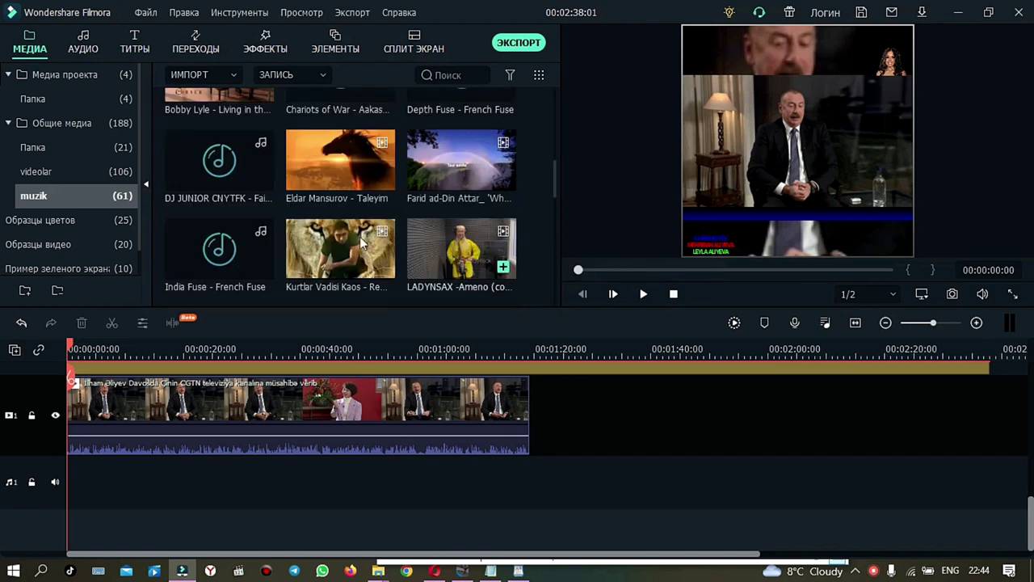
- Audition the media in the muzik folder and place the "Yek, Do, Se, Panj" audio at the start of audio track 1
{"action": "double_click", "coordinate": [224, 174]}
{"action": "left_click", "coordinate": [643, 293]}
{"action": "scroll", "coordinate": [359, 234], "scroll_direction": "down", "scroll_amount": 5}
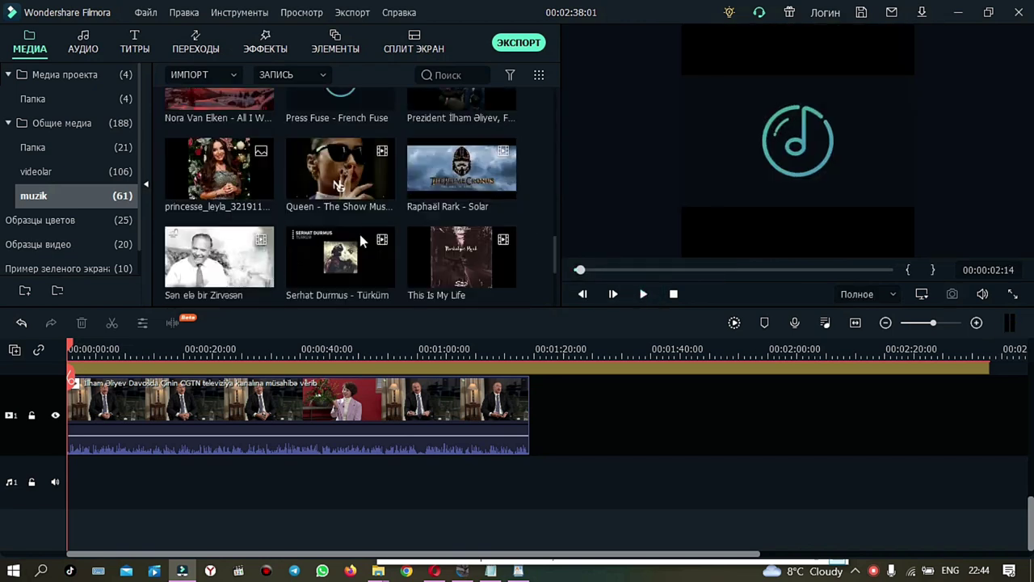
{"action": "scroll", "coordinate": [325, 260], "scroll_direction": "down", "scroll_amount": 2}
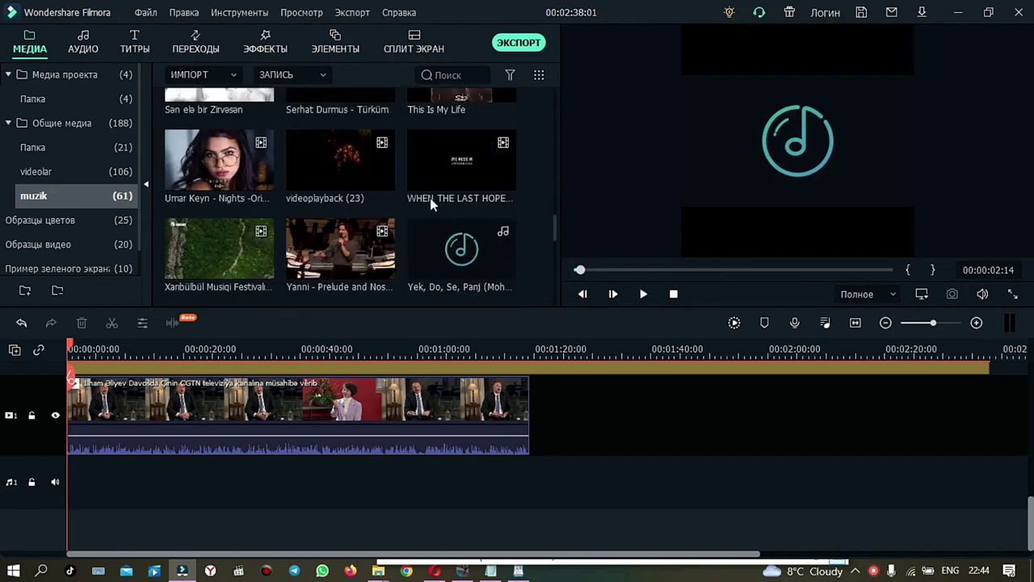
{"action": "left_click", "coordinate": [451, 252]}
{"action": "left_click_drag", "start_coordinate": [451, 252], "coordinate": [137, 483]}
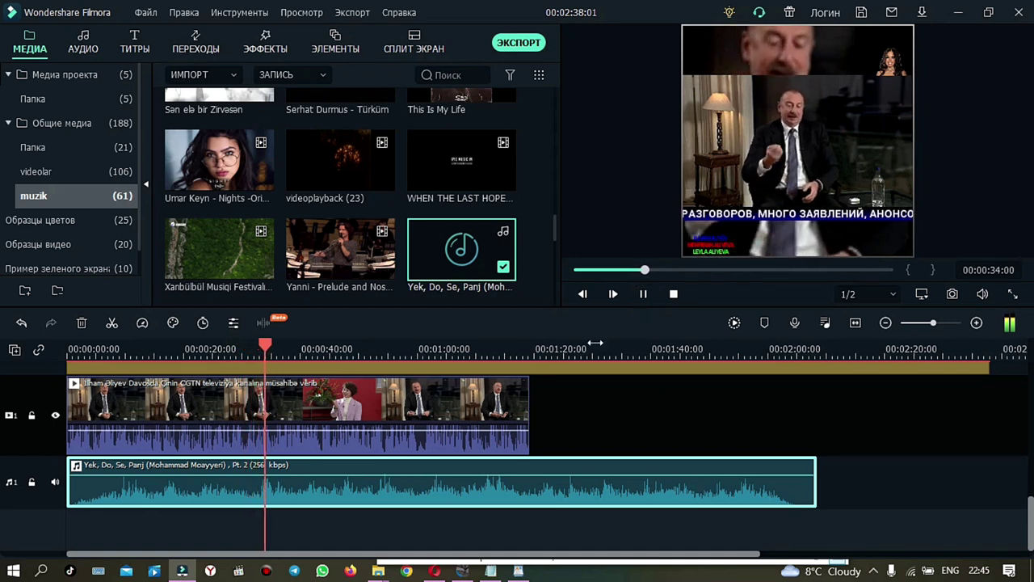
- Split the interview clip at 00:00:38:16, where the shot changes to the interviewer
{"action": "left_click", "coordinate": [644, 295]}
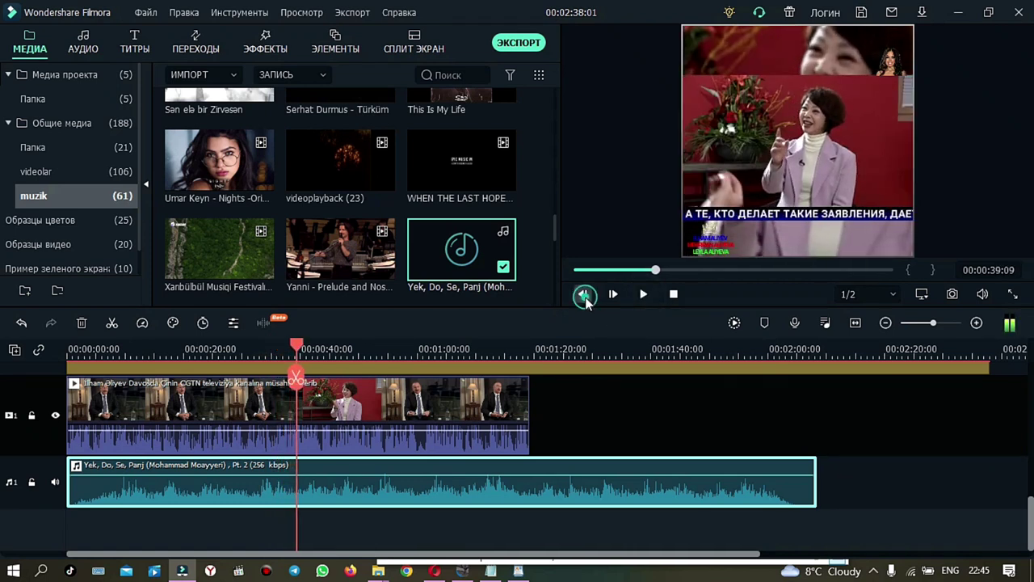
{"action": "left_click", "coordinate": [583, 294]}
{"action": "left_click", "coordinate": [582, 294]}
{"action": "left_click", "coordinate": [583, 294]}
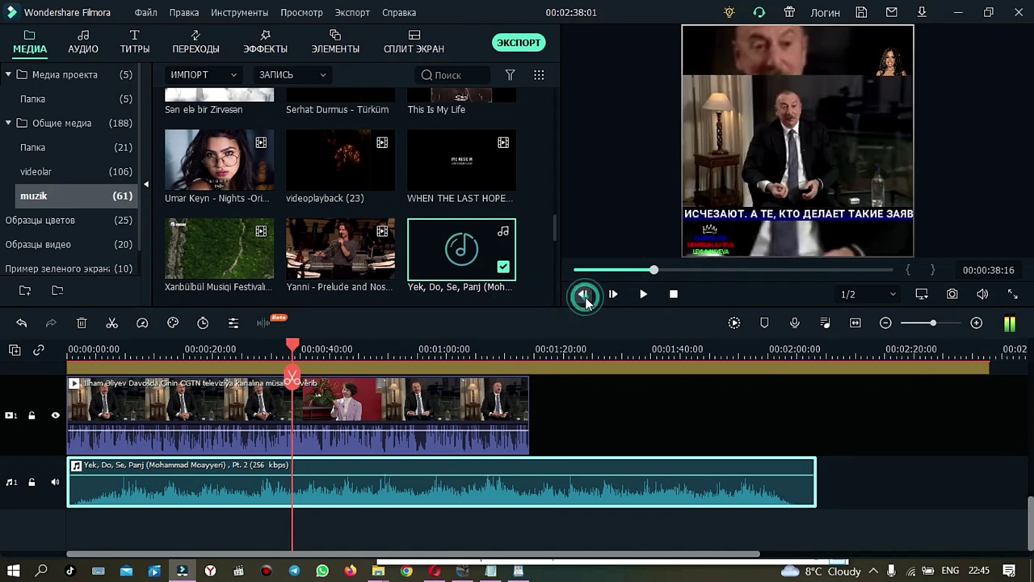
{"action": "left_click", "coordinate": [361, 406]}
{"action": "key", "text": "ctrl+b"}
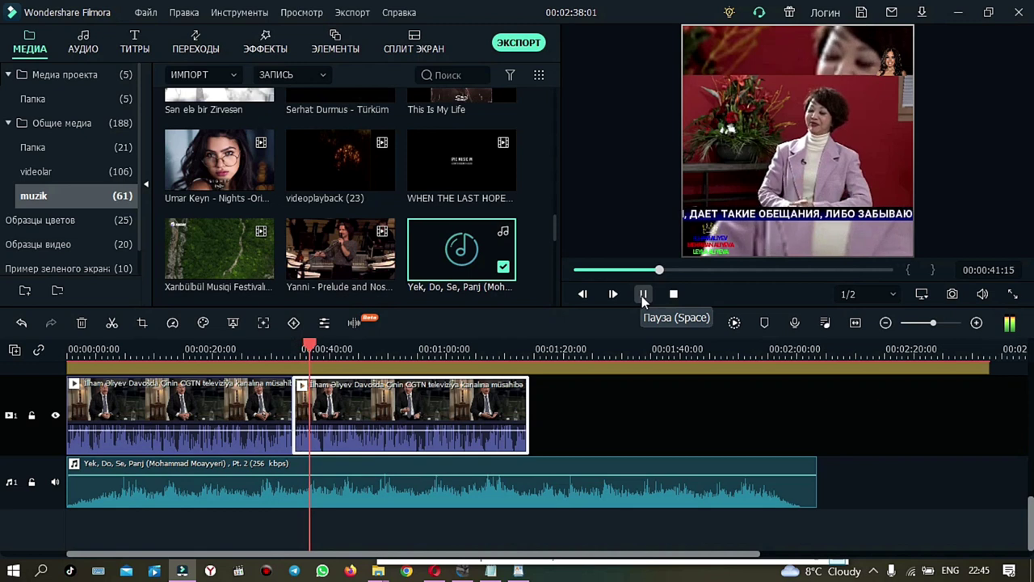
- Split the interview clip again at 00:00:43:13, where the interviewer's shot ends, and delete the segment between the two cuts
{"action": "left_click", "coordinate": [644, 296]}
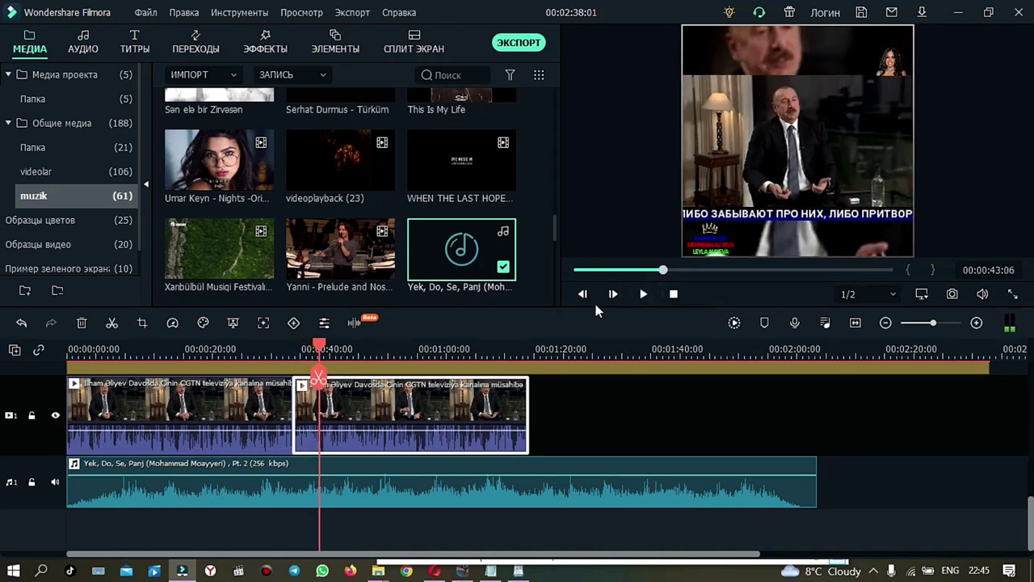
{"action": "left_click", "coordinate": [642, 296]}
{"action": "left_click", "coordinate": [642, 296]}
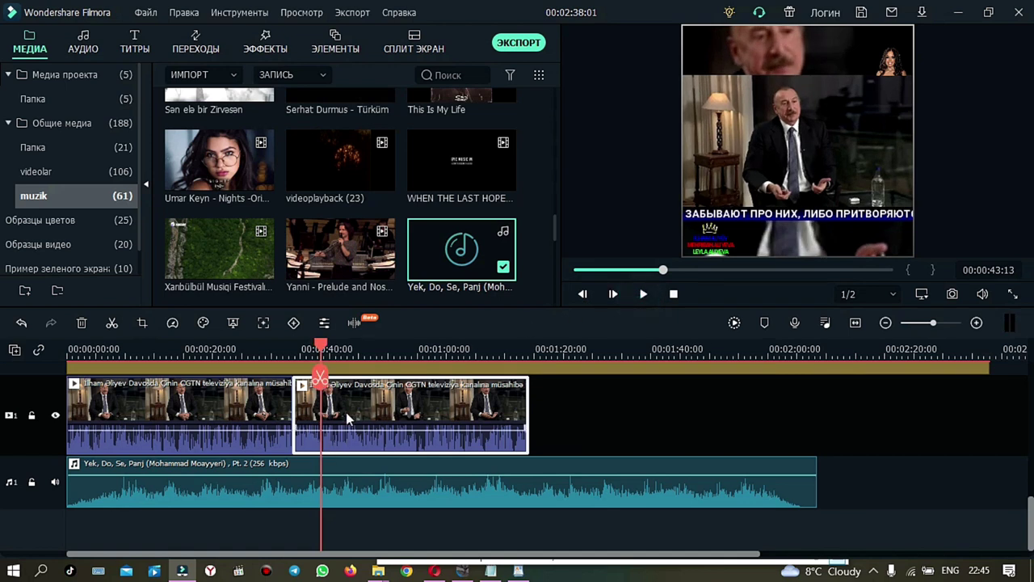
{"action": "left_click", "coordinate": [320, 378]}
{"action": "left_click", "coordinate": [302, 407]}
{"action": "left_click", "coordinate": [82, 323]}
- Move the remaining interview clip against the end of the first one to close the gap, and play back the join
{"action": "left_click_drag", "start_coordinate": [474, 352], "coordinate": [537, 352]}
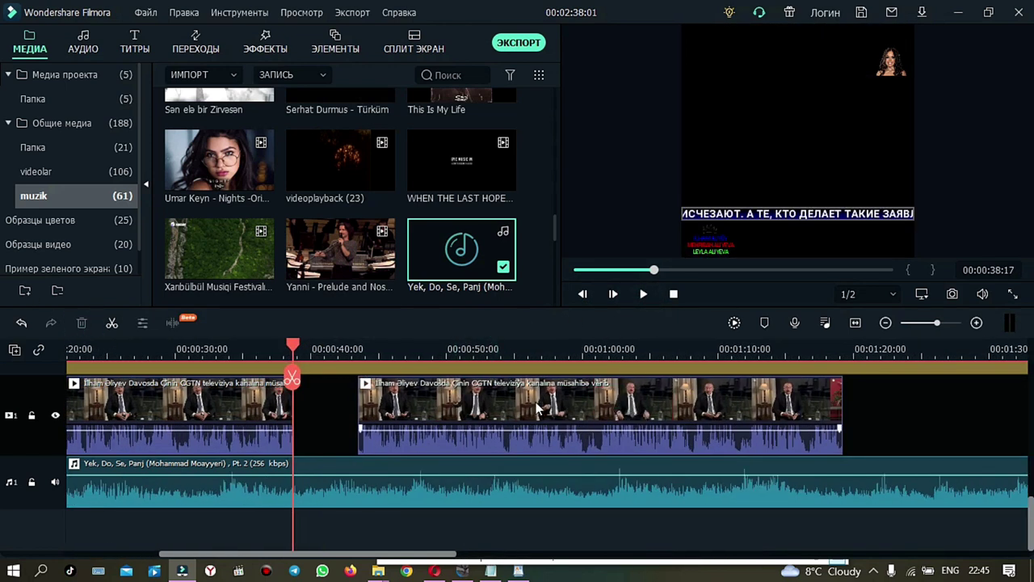
{"action": "left_click_drag", "start_coordinate": [537, 410], "coordinate": [473, 410]}
{"action": "left_click", "coordinate": [286, 352]}
{"action": "left_click", "coordinate": [644, 294]}
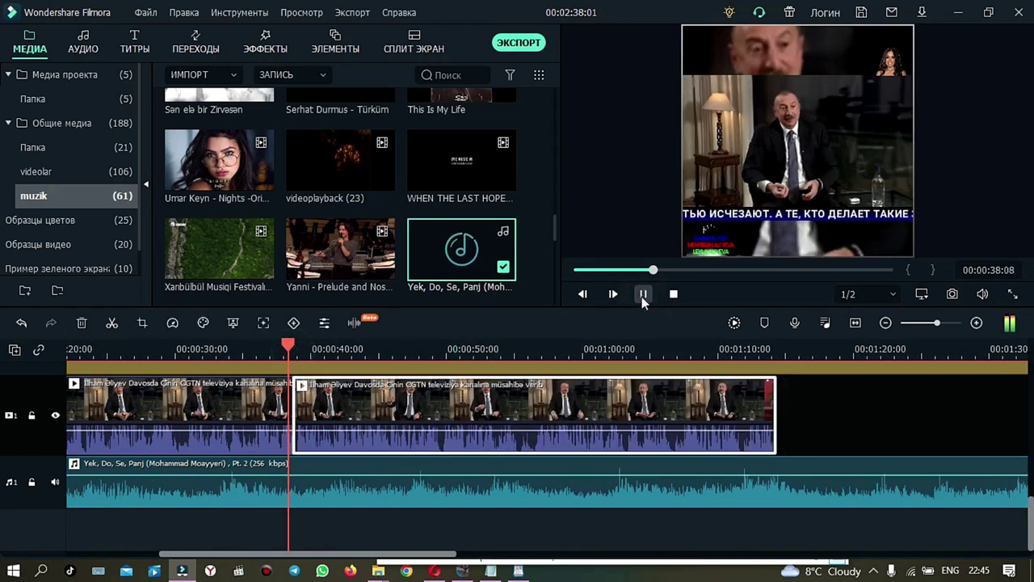
{"action": "left_click", "coordinate": [642, 294]}
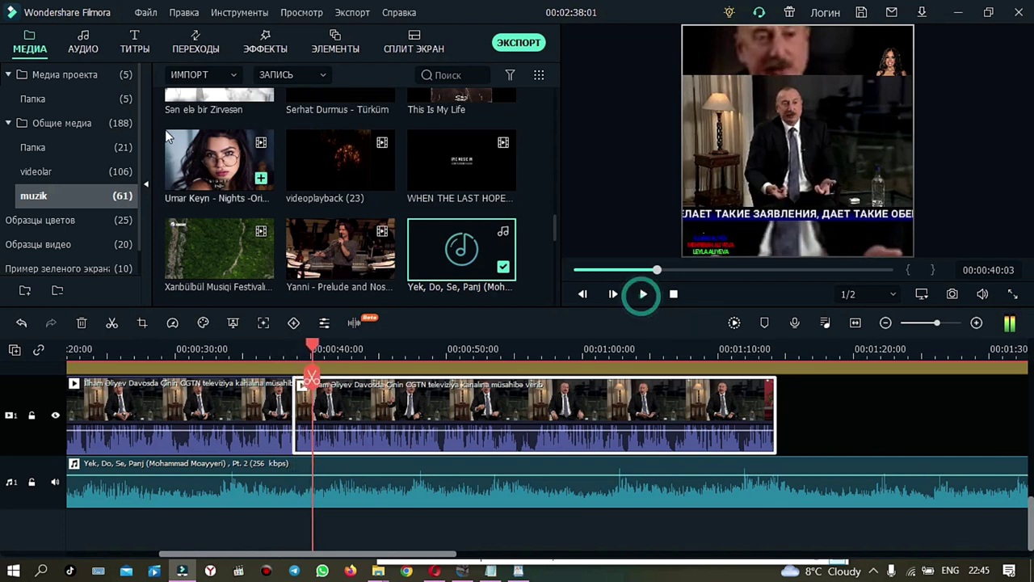
- Add a Dissolve transition between the two interview clips and play back the join
{"action": "left_click", "coordinate": [196, 42]}
{"action": "left_click_drag", "start_coordinate": [219, 131], "coordinate": [285, 420]}
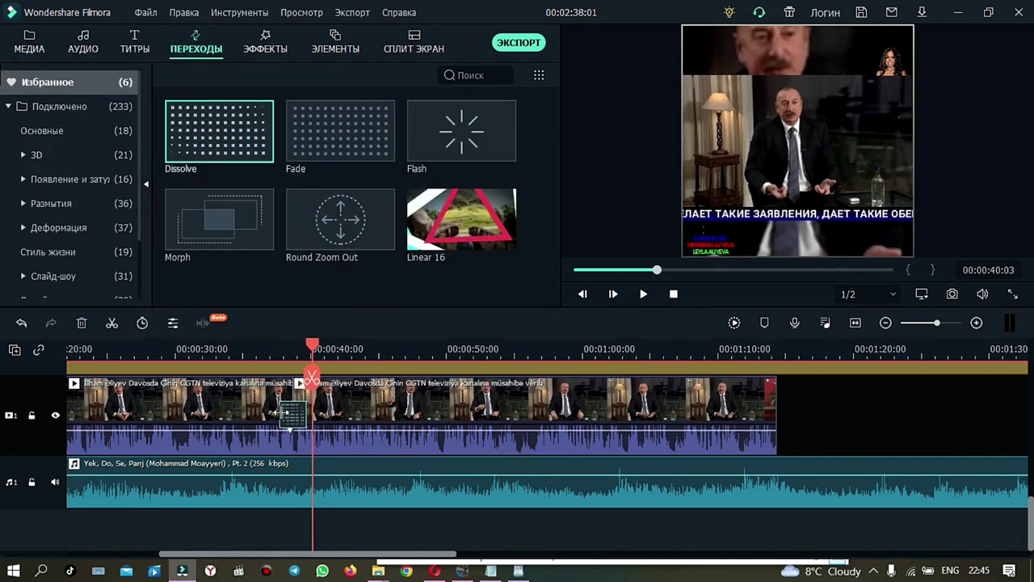
{"action": "left_click_drag", "start_coordinate": [307, 353], "coordinate": [282, 353]}
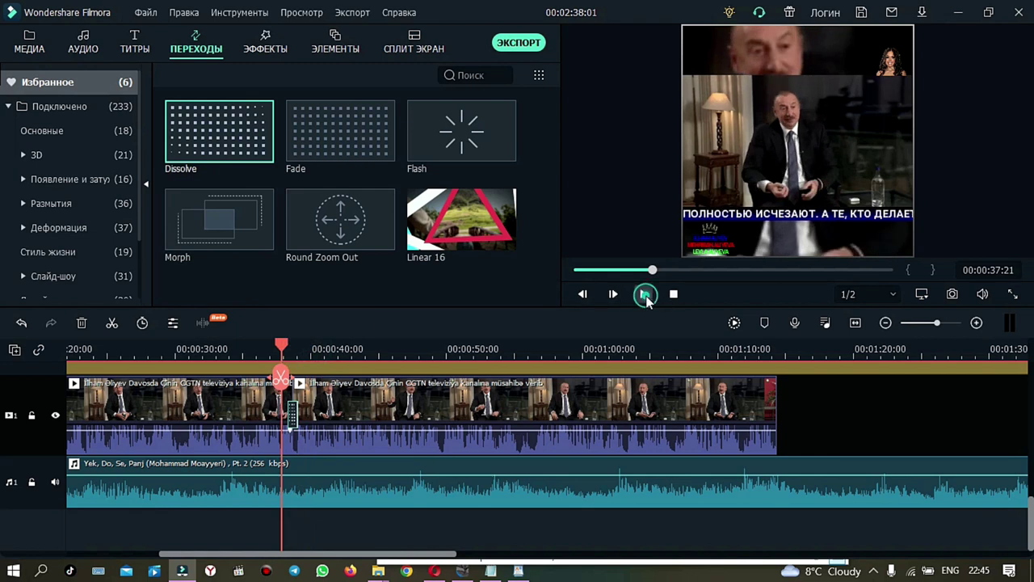
{"action": "left_click", "coordinate": [644, 294]}
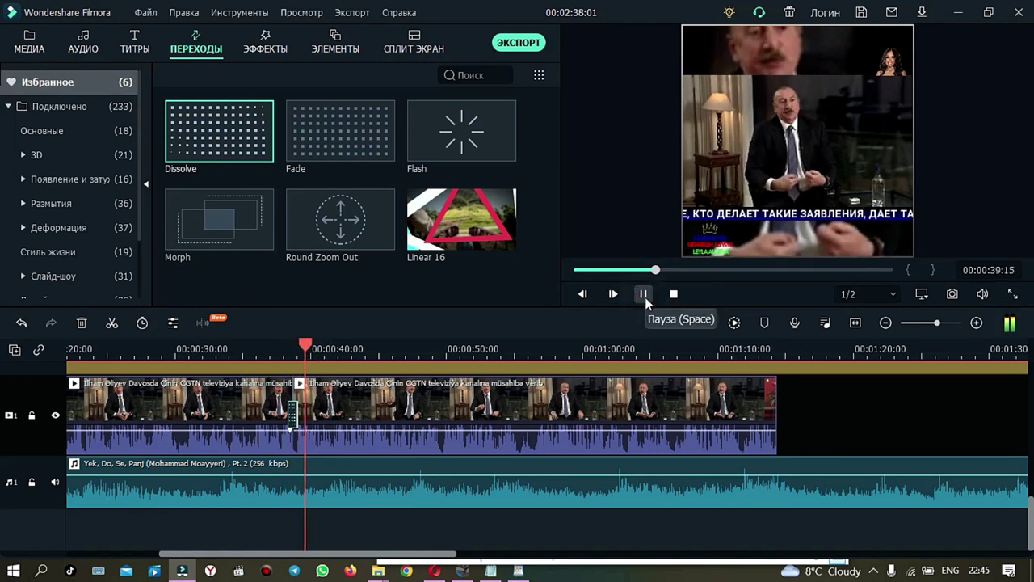
{"action": "left_click", "coordinate": [644, 294]}
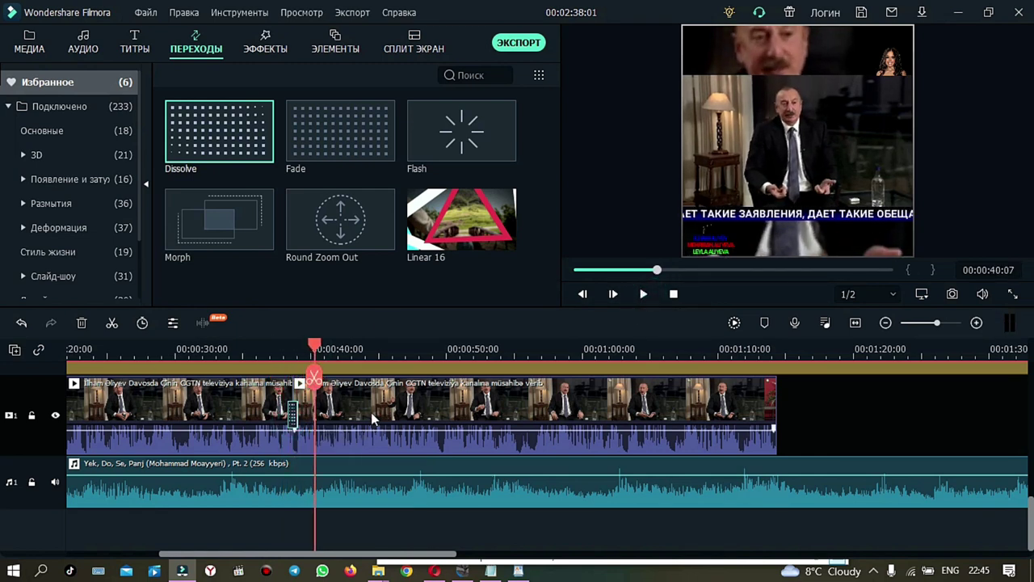
{"action": "left_click", "coordinate": [371, 412]}
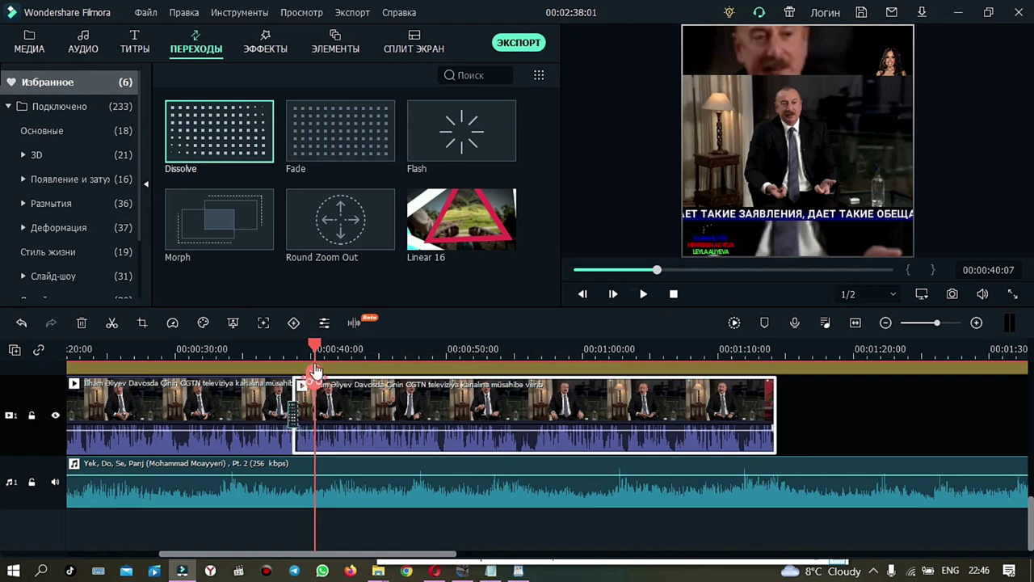
{"action": "left_click_drag", "start_coordinate": [316, 370], "coordinate": [419, 370]}
{"action": "left_click", "coordinate": [82, 323]}
{"action": "left_click", "coordinate": [22, 322]}
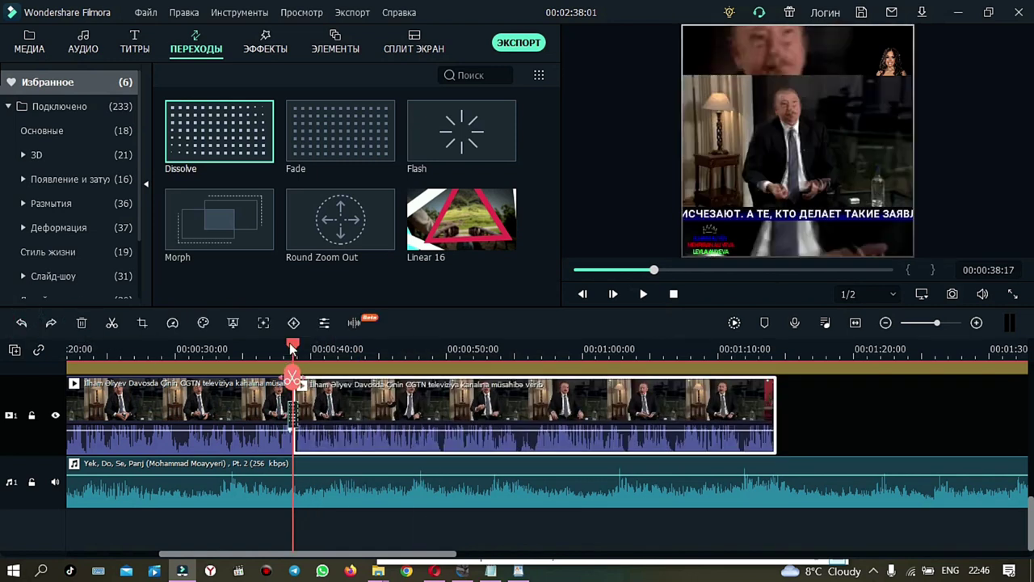
- Replace the Dissolve between the two interview clips with a Fade transition and play back the join
{"action": "left_click_drag", "start_coordinate": [293, 350], "coordinate": [412, 349]}
{"action": "left_click", "coordinate": [289, 417]}
{"action": "left_click_drag", "start_coordinate": [291, 413], "coordinate": [301, 414]}
{"action": "left_click_drag", "start_coordinate": [412, 342], "coordinate": [304, 347]}
{"action": "left_click", "coordinate": [649, 297]}
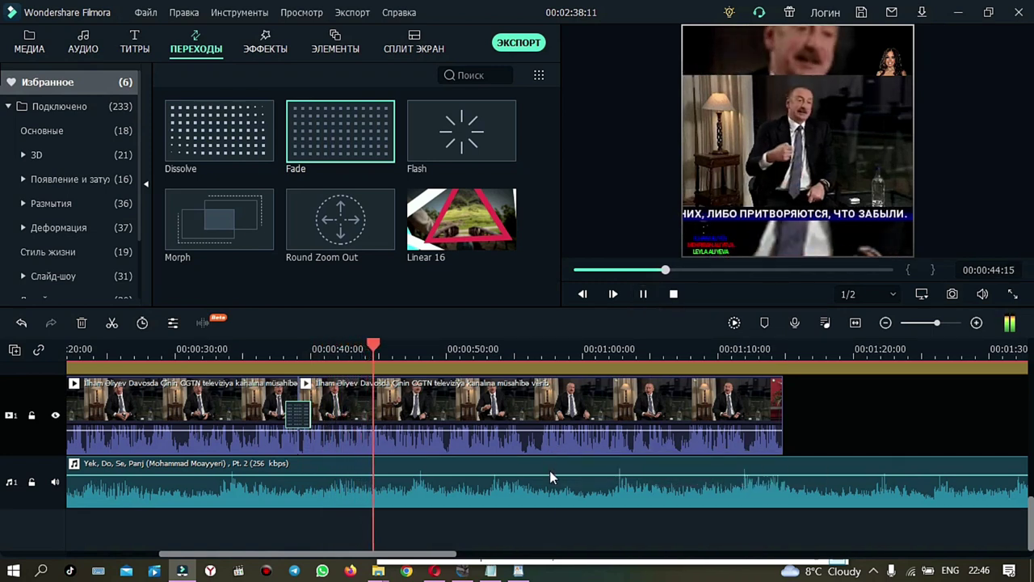
- Lower the volume of the "Yek, Do, Se, Panj" music clip slightly on audio track 1
{"action": "left_click_drag", "start_coordinate": [550, 471], "coordinate": [554, 480]}
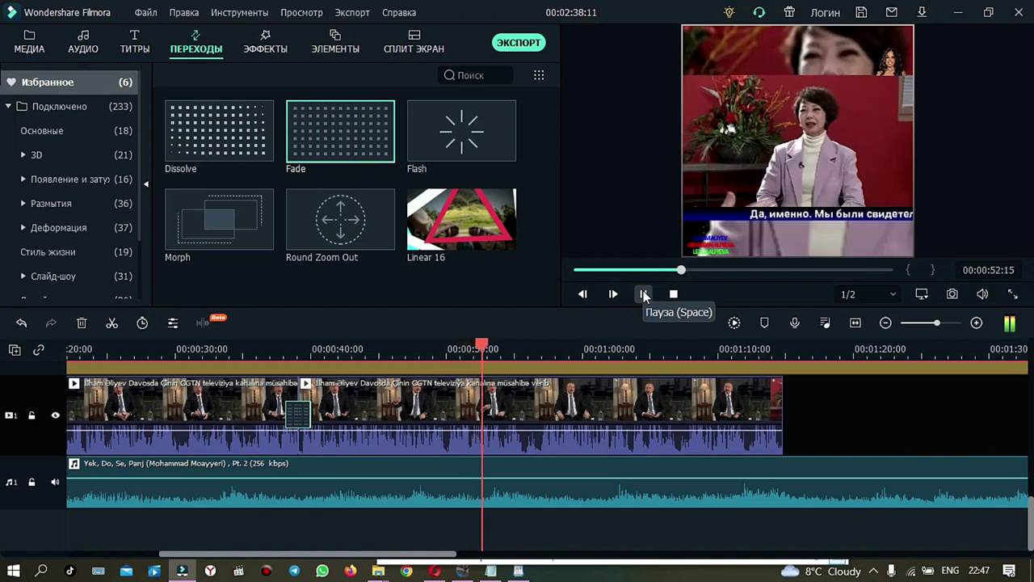
- Split the second interview clip a few seconds past 00:00:40:00 on the timeline ruler and play it back
{"action": "left_click_drag", "start_coordinate": [502, 343], "coordinate": [396, 353]}
{"action": "left_click", "coordinate": [396, 374]}
{"action": "left_click", "coordinate": [649, 294]}
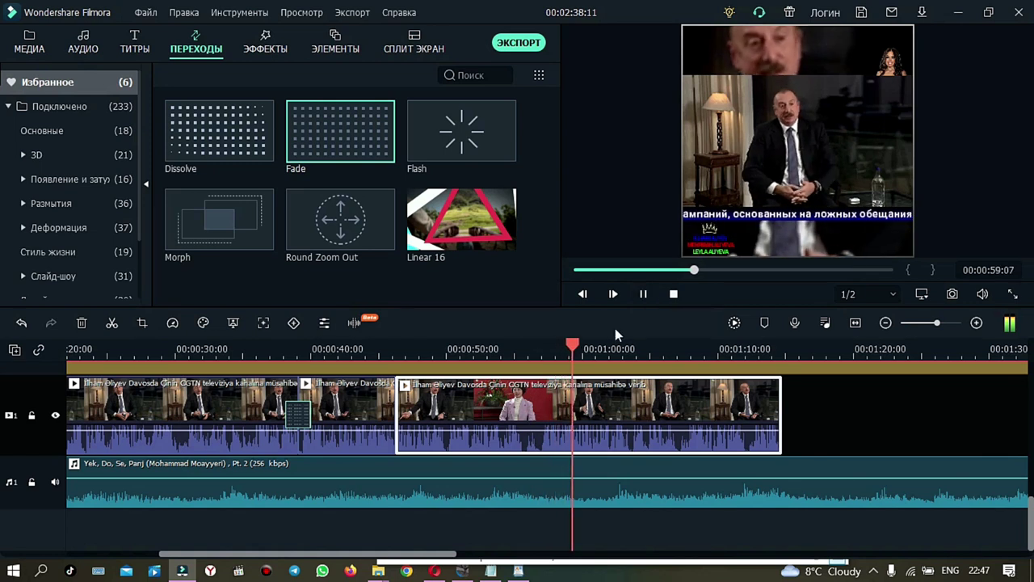
- Undo the splits, the segment deletion and the transition until the interview is a single clip again
{"action": "left_click", "coordinate": [21, 324]}
{"action": "left_click_drag", "start_coordinate": [596, 348], "coordinate": [356, 367]}
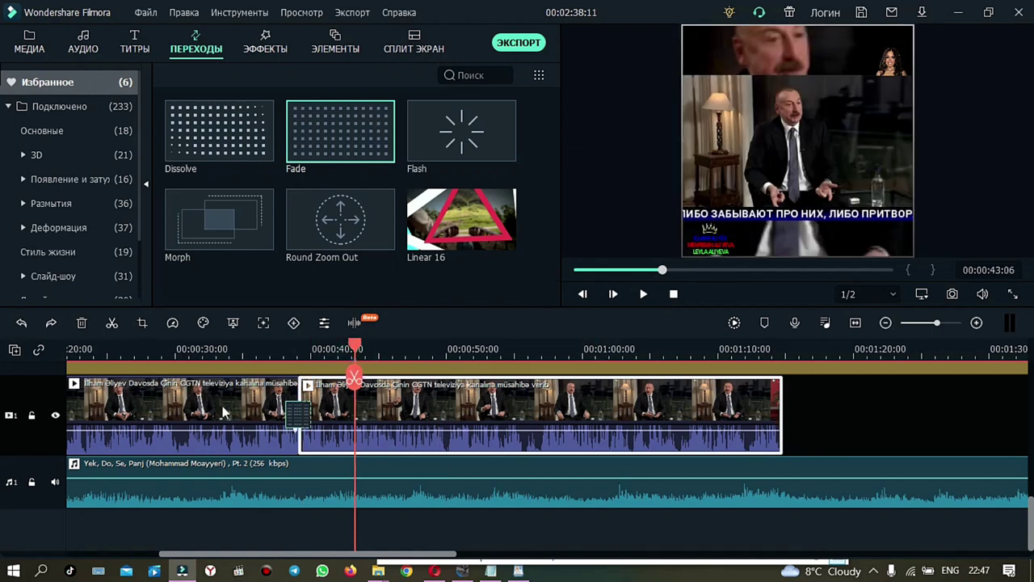
{"action": "left_click", "coordinate": [22, 325]}
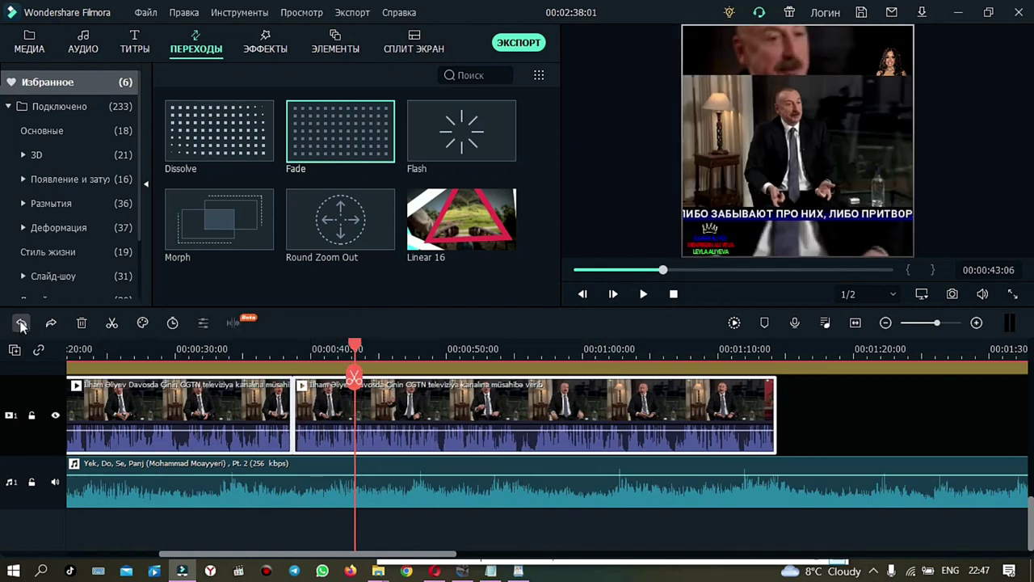
{"action": "left_click", "coordinate": [22, 325]}
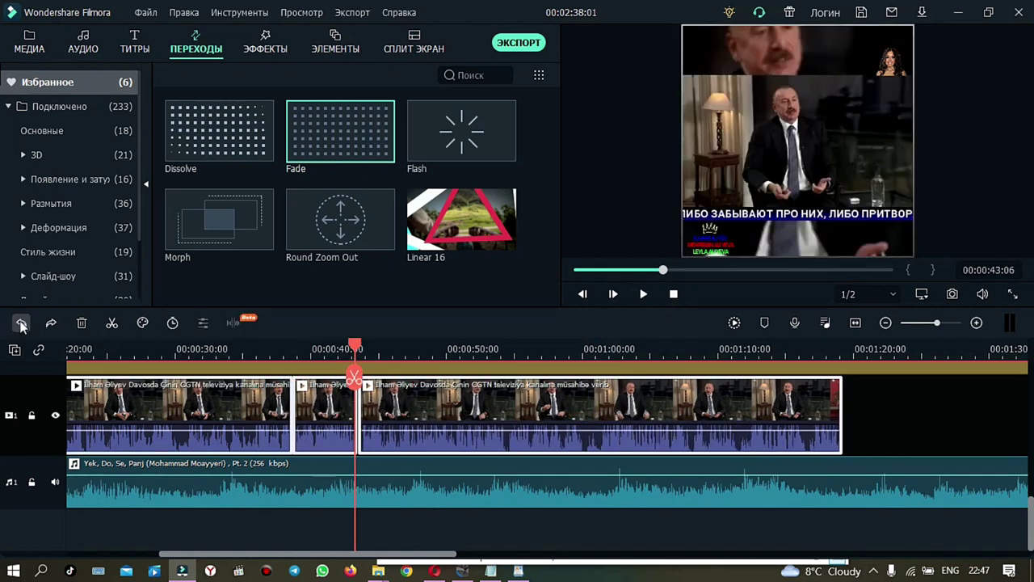
{"action": "left_click", "coordinate": [22, 325]}
- Play back the project in full-screen preview to check the interview and running subtitles
{"action": "left_click", "coordinate": [643, 295]}
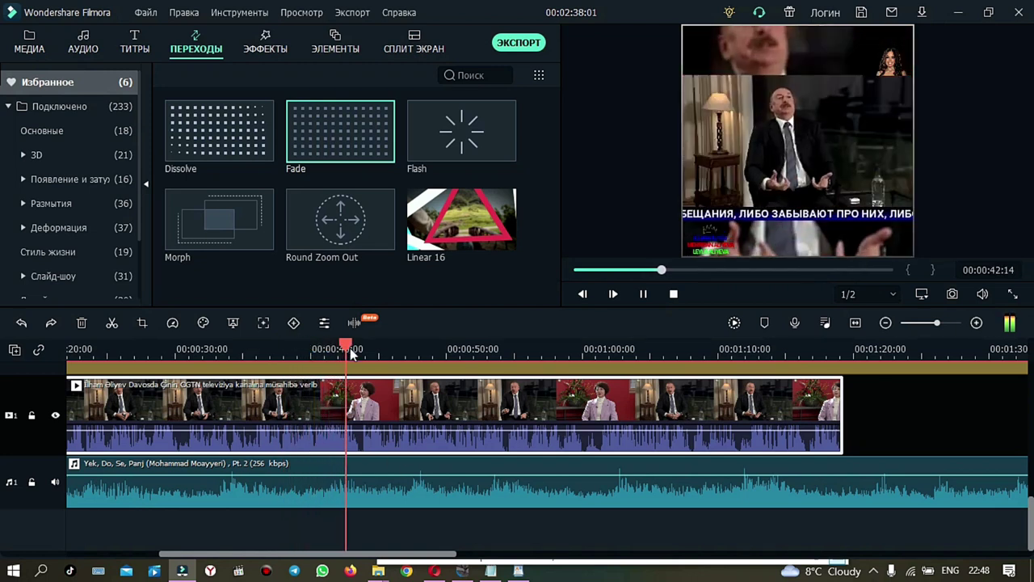
{"action": "left_click", "coordinate": [1012, 295]}
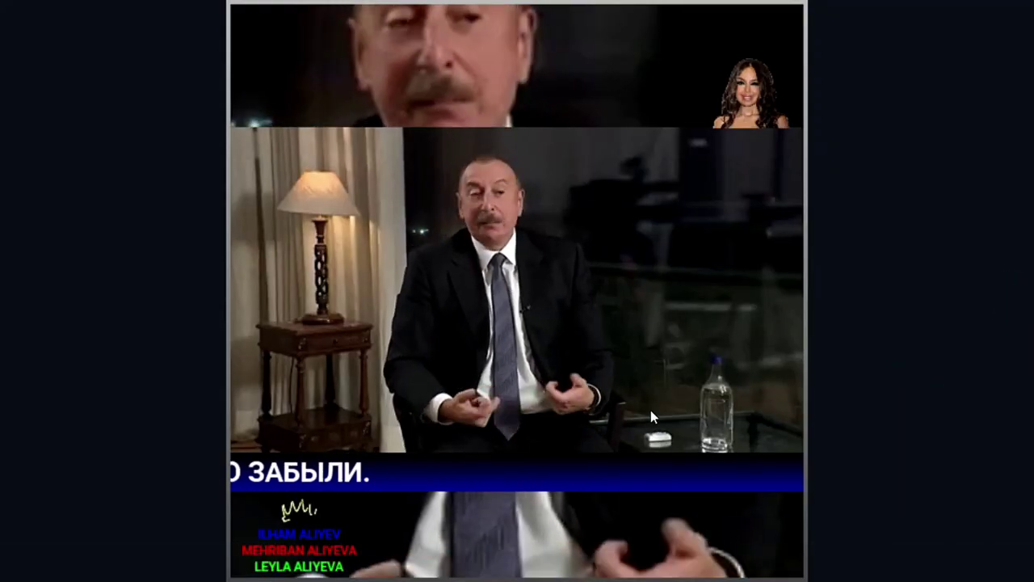
{"action": "mouse_move", "coordinate": [857, 575]}
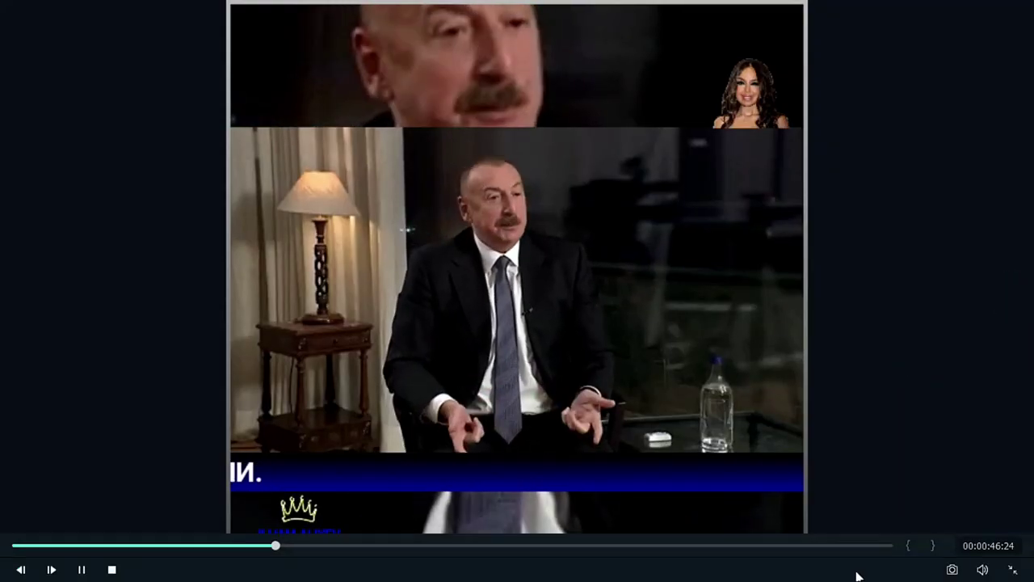
{"action": "left_click", "coordinate": [1016, 570]}
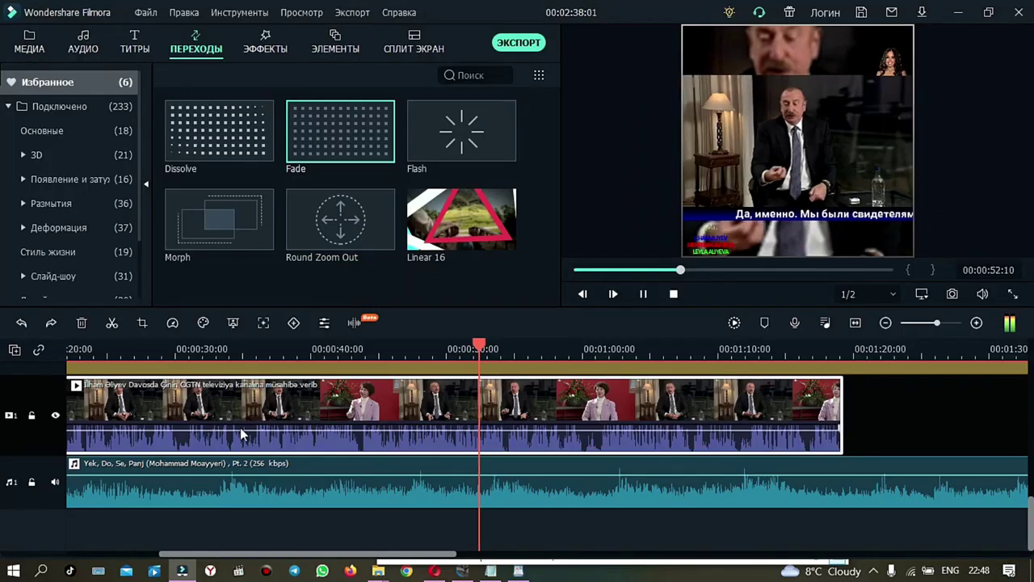
- Hide the Gradient 4 track, play back the result, and show the track again
{"action": "scroll", "coordinate": [80, 437], "scroll_direction": "up", "scroll_amount": 5}
{"action": "left_click", "coordinate": [54, 448]}
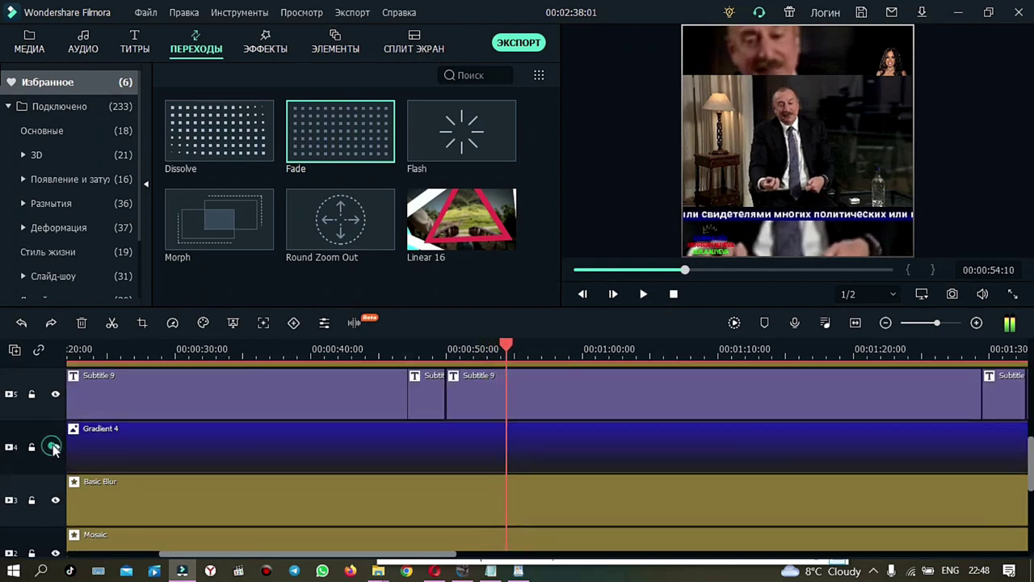
{"action": "left_click", "coordinate": [643, 294]}
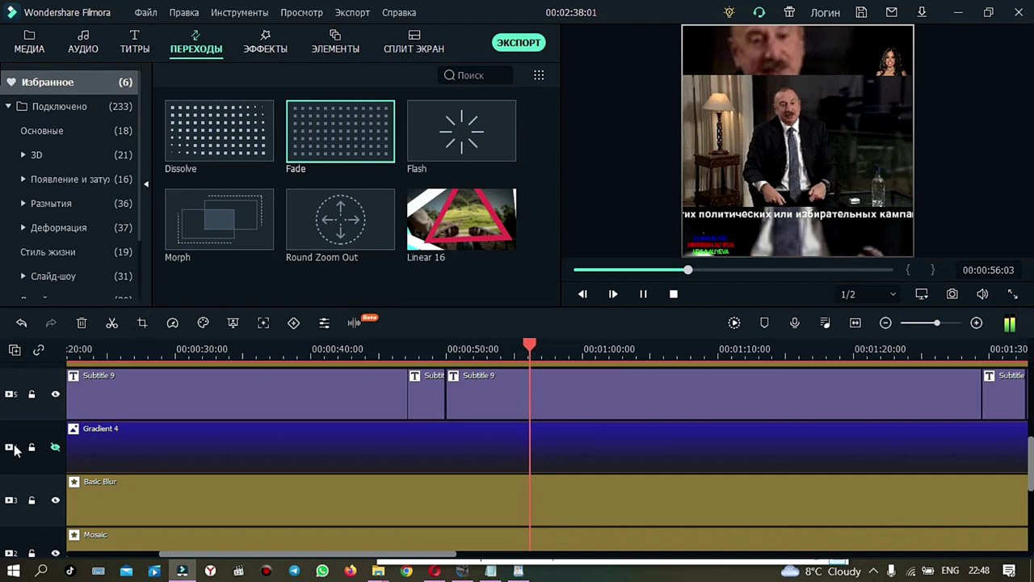
{"action": "left_click", "coordinate": [54, 448]}
- Hide the Subtitle 9 track and check the video without subtitles in full-screen playback
{"action": "left_click", "coordinate": [55, 393]}
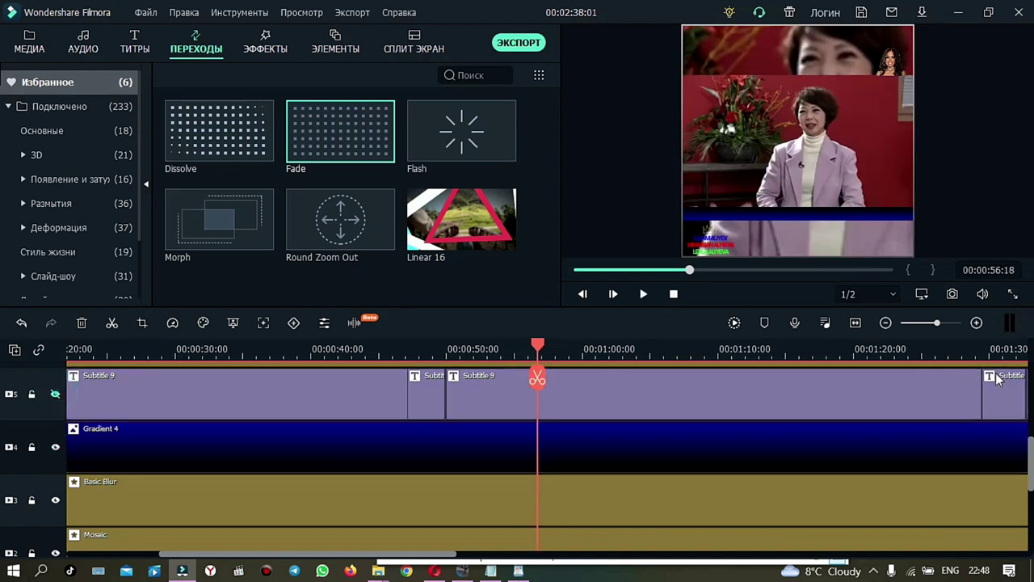
{"action": "left_click", "coordinate": [644, 294]}
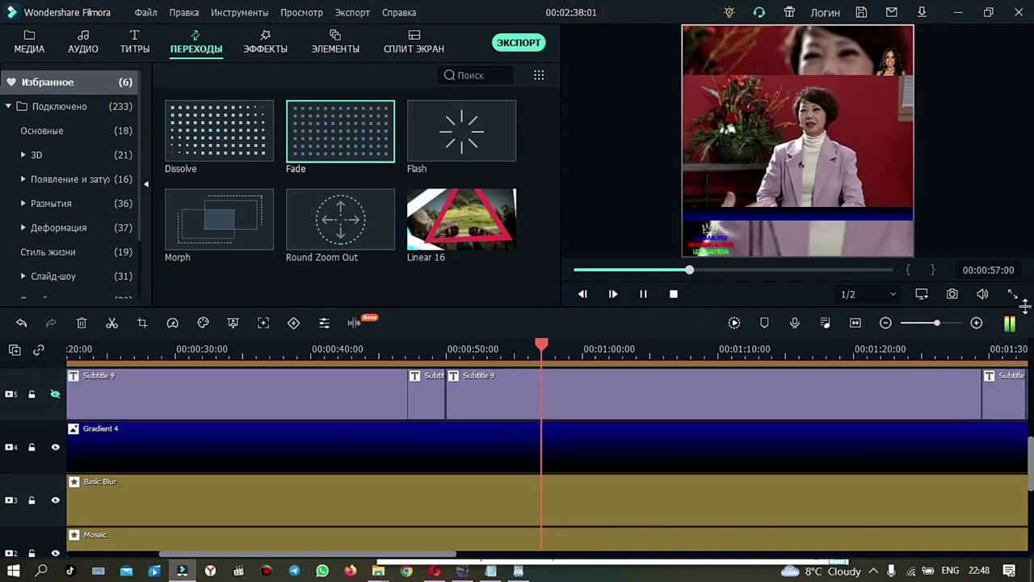
{"action": "left_click", "coordinate": [1013, 294]}
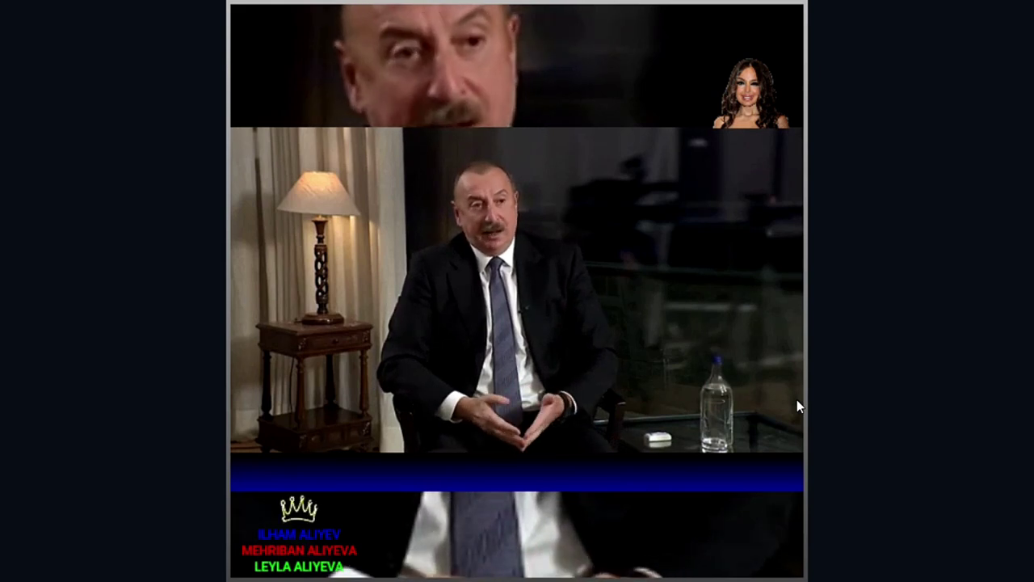
{"action": "mouse_move", "coordinate": [998, 529]}
{"action": "left_click", "coordinate": [1013, 570]}
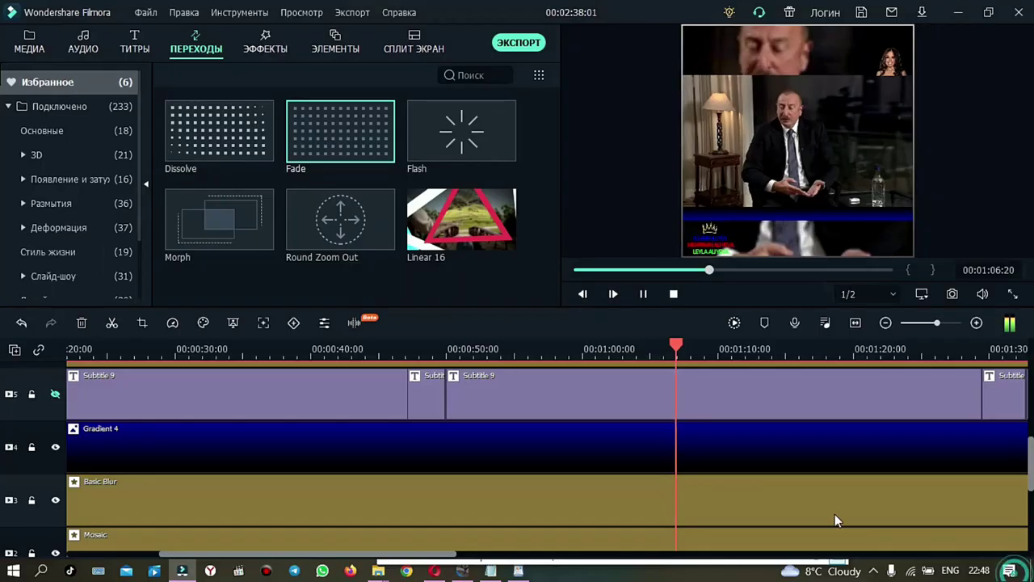
- Lower the audio volume of the interview clip on video track 1
{"action": "scroll", "coordinate": [791, 515], "scroll_direction": "down", "scroll_amount": 3}
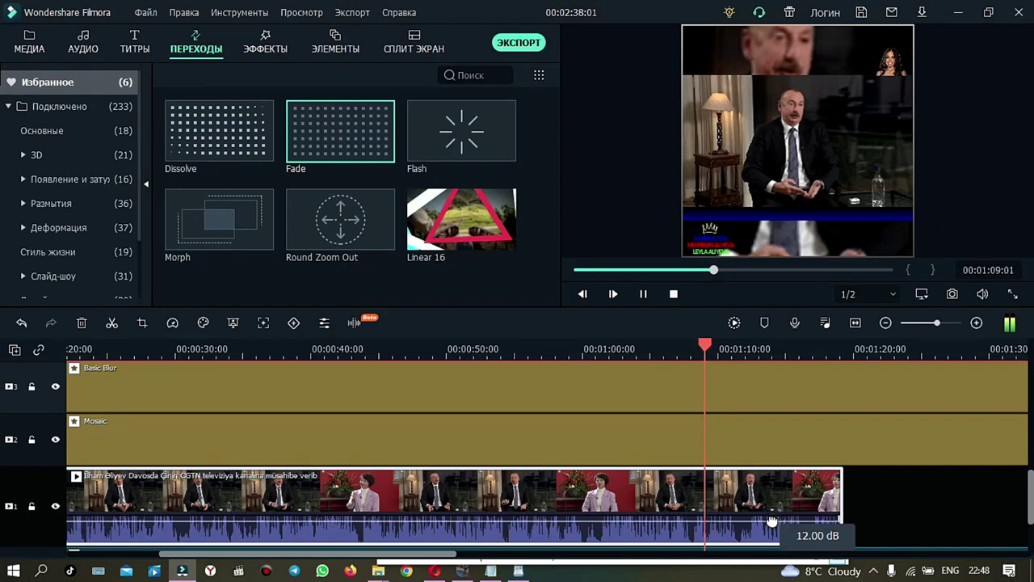
{"action": "left_click_drag", "start_coordinate": [768, 517], "coordinate": [777, 526]}
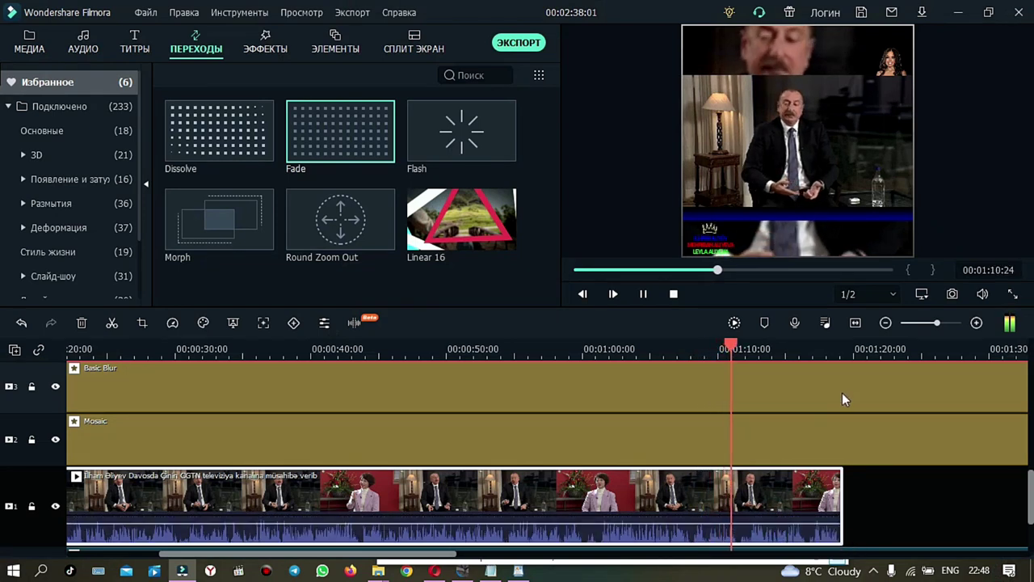
{"action": "scroll", "coordinate": [842, 393], "scroll_direction": "up", "scroll_amount": 1}
{"action": "scroll", "coordinate": [842, 400], "scroll_direction": "down", "scroll_amount": 2}
{"action": "scroll", "coordinate": [843, 406], "scroll_direction": "up", "scroll_amount": 1}
{"action": "scroll", "coordinate": [843, 407], "scroll_direction": "down", "scroll_amount": 1}
{"action": "scroll", "coordinate": [843, 406], "scroll_direction": "up", "scroll_amount": 2}
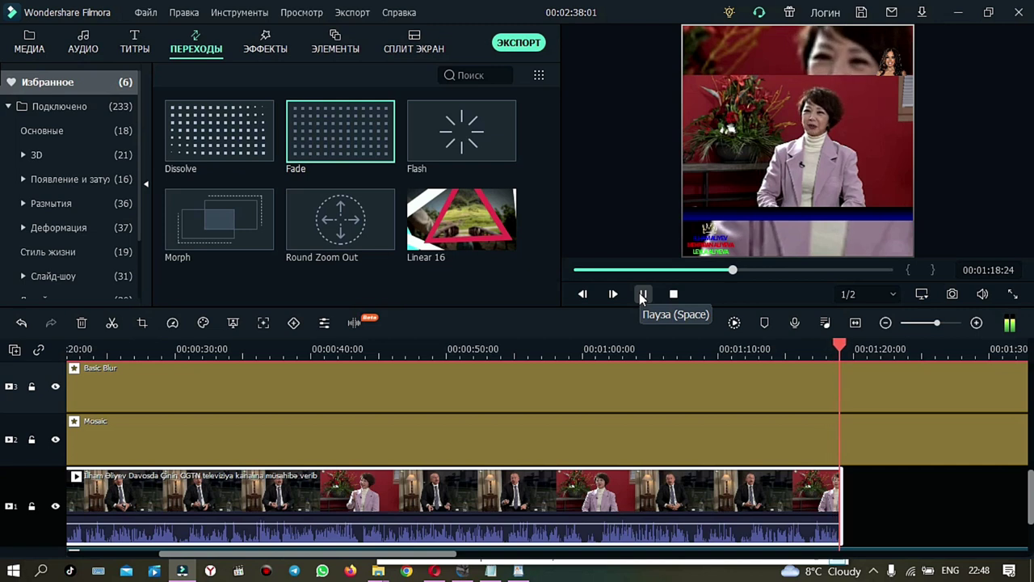
- Pause playback and shorten the background music and the Mosaic effect to the end of the interview clip
{"action": "left_click", "coordinate": [641, 294]}
{"action": "scroll", "coordinate": [880, 349], "scroll_direction": "down", "scroll_amount": 2}
{"action": "left_click_drag", "start_coordinate": [881, 348], "coordinate": [776, 349]}
{"action": "left_click_drag", "start_coordinate": [730, 488], "coordinate": [479, 488]}
{"action": "scroll", "coordinate": [594, 485], "scroll_direction": "up", "scroll_amount": 2}
{"action": "left_click_drag", "start_coordinate": [883, 450], "coordinate": [477, 450]}
- Shorten the Basic Blur effect on track 3 and the Gradient 4 clip on track 4 to the interview clip's end
{"action": "scroll", "coordinate": [543, 482], "scroll_direction": "up", "scroll_amount": 2}
{"action": "left_click", "coordinate": [543, 482]}
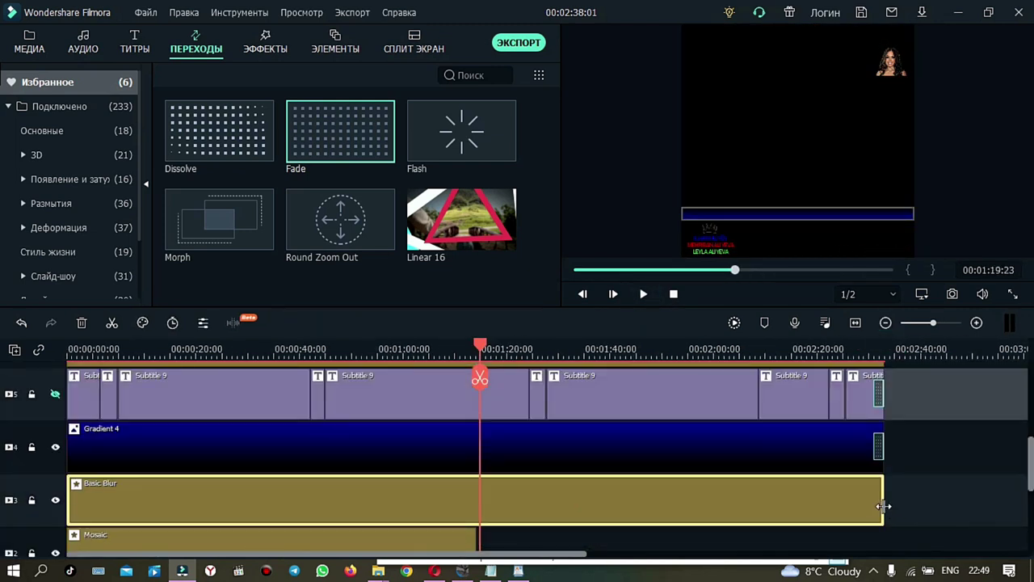
{"action": "left_click_drag", "start_coordinate": [885, 506], "coordinate": [476, 528]}
{"action": "scroll", "coordinate": [476, 529], "scroll_direction": "up", "scroll_amount": 2}
{"action": "left_click", "coordinate": [506, 485]}
{"action": "left_click_drag", "start_coordinate": [480, 341], "coordinate": [337, 341]}
{"action": "left_click_drag", "start_coordinate": [884, 487], "coordinate": [476, 492]}
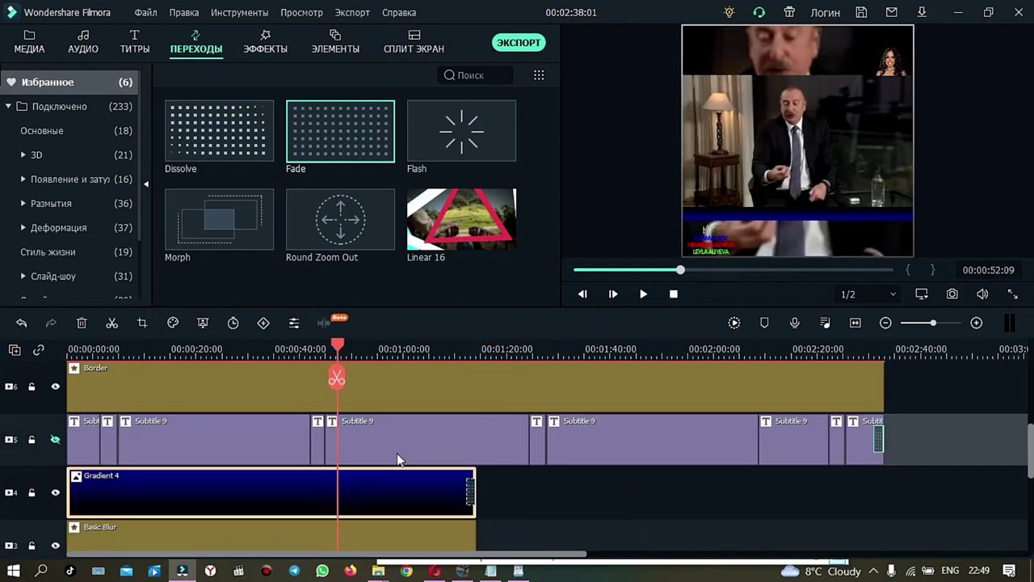
- Make the Subtitle 9 track visible and keep only its first clip, stretched to the end of the interview clip
{"action": "left_click", "coordinate": [54, 439]}
{"action": "left_click_drag", "start_coordinate": [933, 439], "coordinate": [106, 456]}
{"action": "left_click", "coordinate": [81, 323]}
{"action": "left_click_drag", "start_coordinate": [100, 447], "coordinate": [476, 446]}
- Shorten the Border effect on track 6 and the names title on track 7 to end at 00:01:19:06
{"action": "left_click_drag", "start_coordinate": [884, 393], "coordinate": [478, 430]}
{"action": "scroll", "coordinate": [589, 457], "scroll_direction": "up", "scroll_amount": 3}
{"action": "left_click_drag", "start_coordinate": [870, 452], "coordinate": [476, 492]}
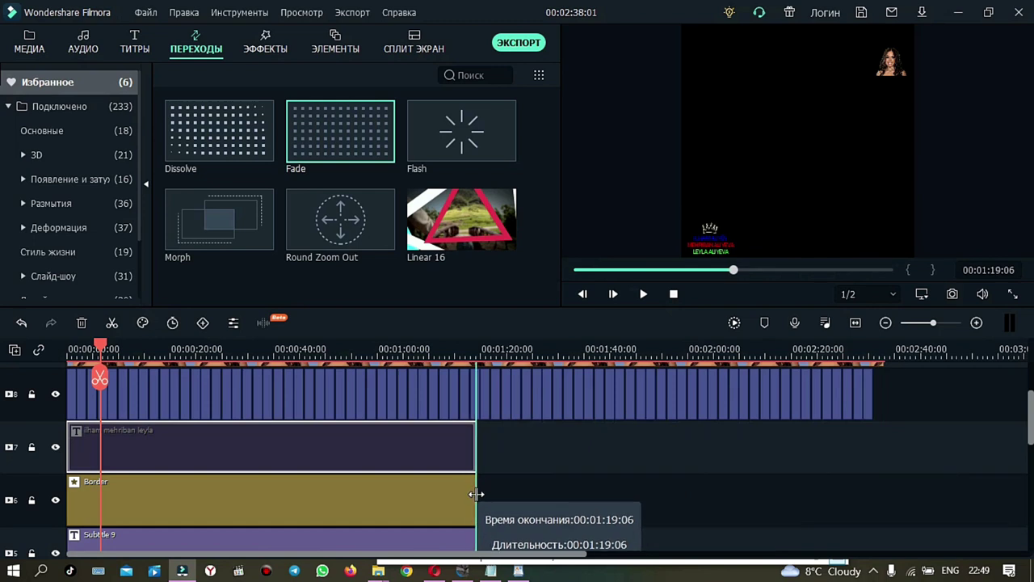
- Delete the track 8 clips beyond the interview's end and shorten the overlay on the track above to match
{"action": "scroll", "coordinate": [566, 490], "scroll_direction": "up", "scroll_amount": 2}
{"action": "left_click_drag", "start_coordinate": [908, 488], "coordinate": [471, 506]}
{"action": "key", "text": "Delete"}
{"action": "left_click_drag", "start_coordinate": [884, 458], "coordinate": [476, 482]}
{"action": "scroll", "coordinate": [565, 452], "scroll_direction": "down", "scroll_amount": 2}
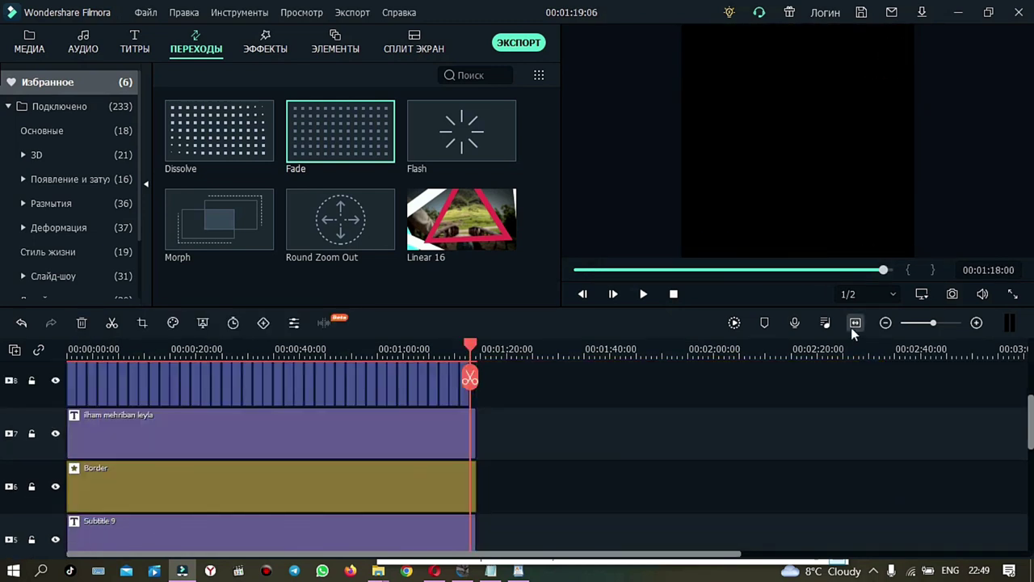
- Fit the whole timeline in view and play the shortened project from the beginning
{"action": "left_click", "coordinate": [854, 323]}
{"action": "left_click", "coordinate": [67, 348]}
{"action": "left_click", "coordinate": [644, 294]}
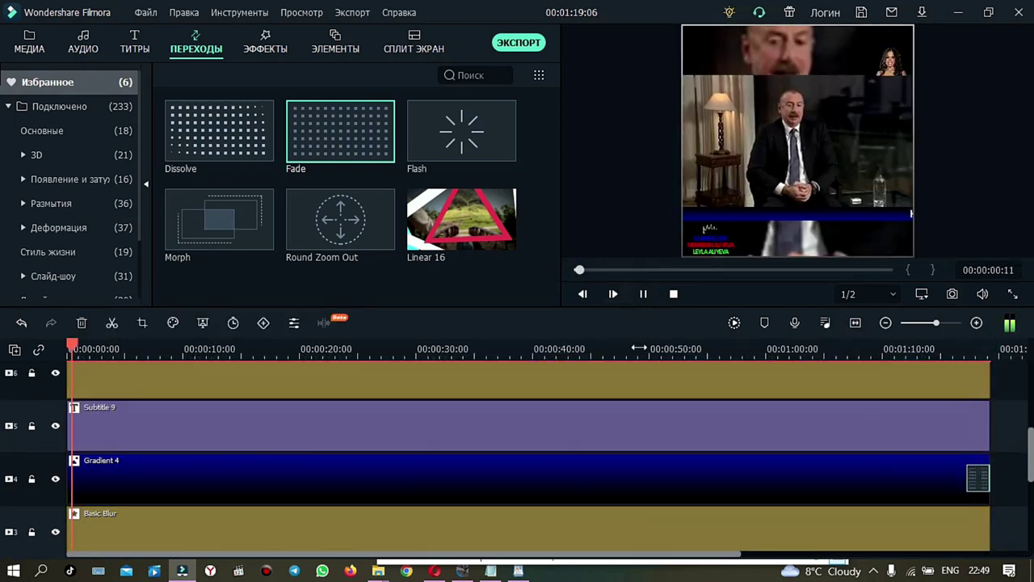
{"action": "left_click", "coordinate": [37, 51]}
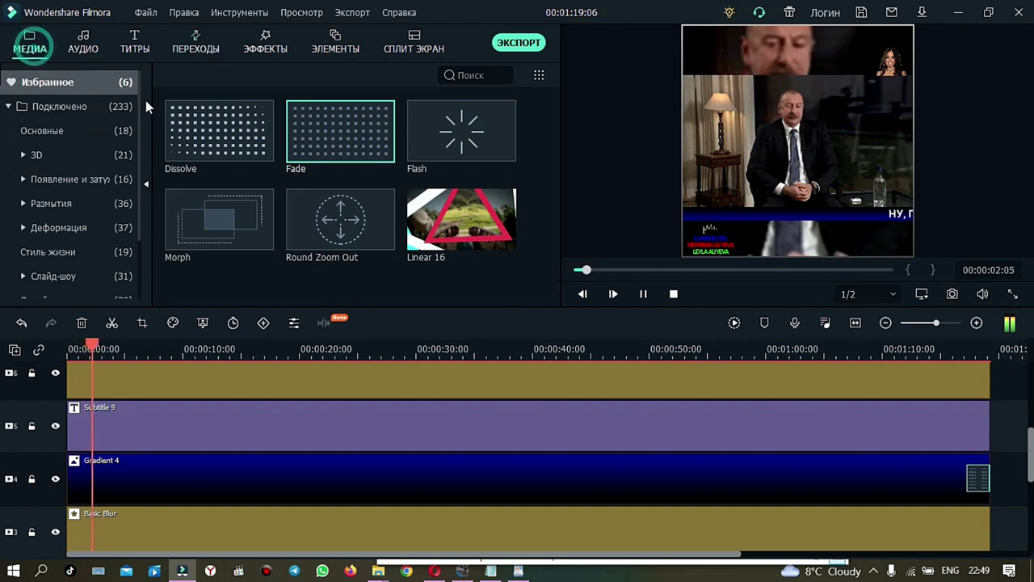
- Switch to the browser and examine the president.az interview transcript for the passages spoken in the shortened video
{"action": "left_click", "coordinate": [462, 571]}
{"action": "left_click", "coordinate": [694, 9]}
{"action": "scroll", "coordinate": [543, 385], "scroll_direction": "down", "scroll_amount": 12}
{"action": "scroll", "coordinate": [546, 391], "scroll_direction": "down", "scroll_amount": 15}
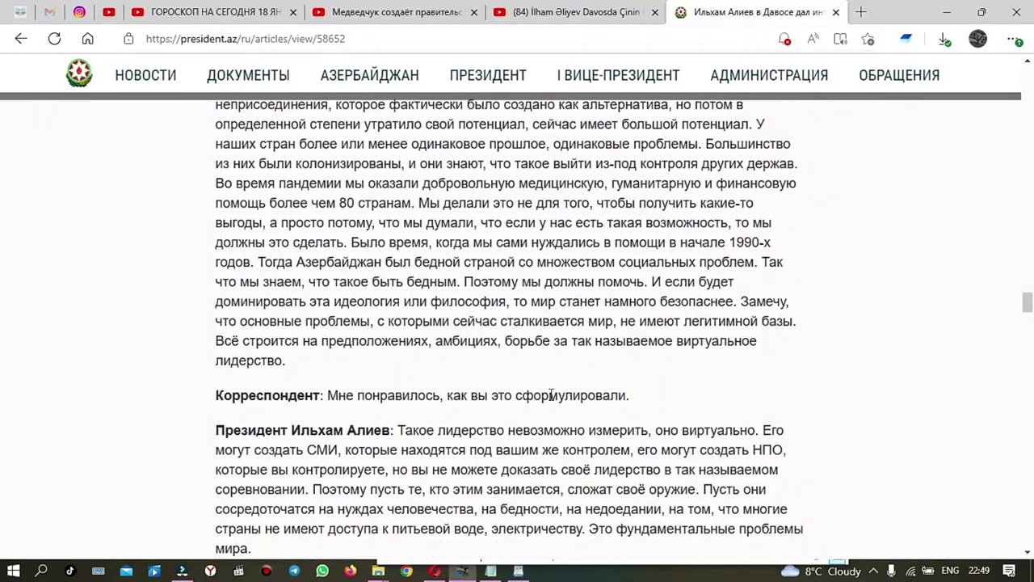
{"action": "scroll", "coordinate": [550, 395], "scroll_direction": "down", "scroll_amount": 4}
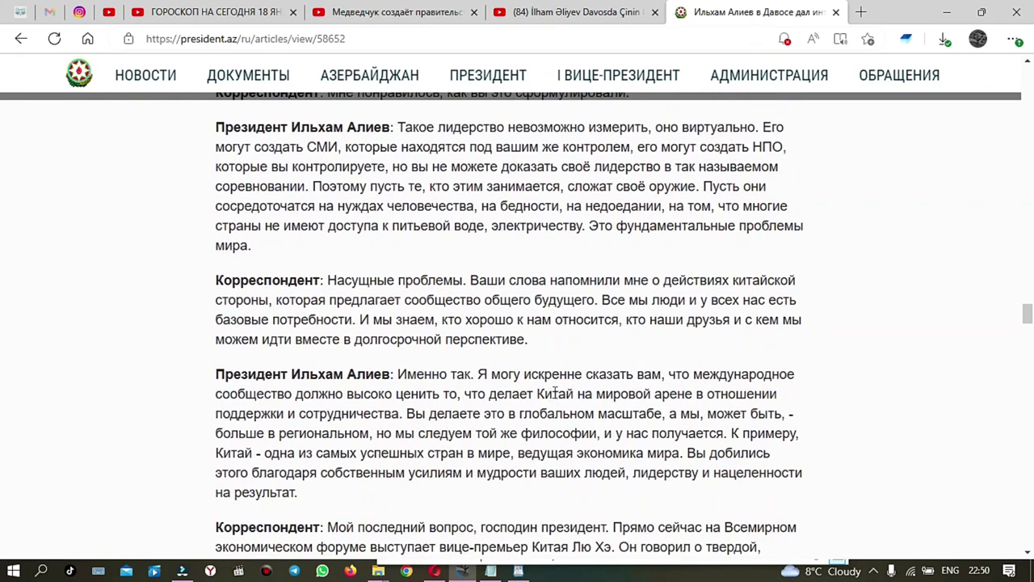
{"action": "scroll", "coordinate": [556, 393], "scroll_direction": "up", "scroll_amount": 5}
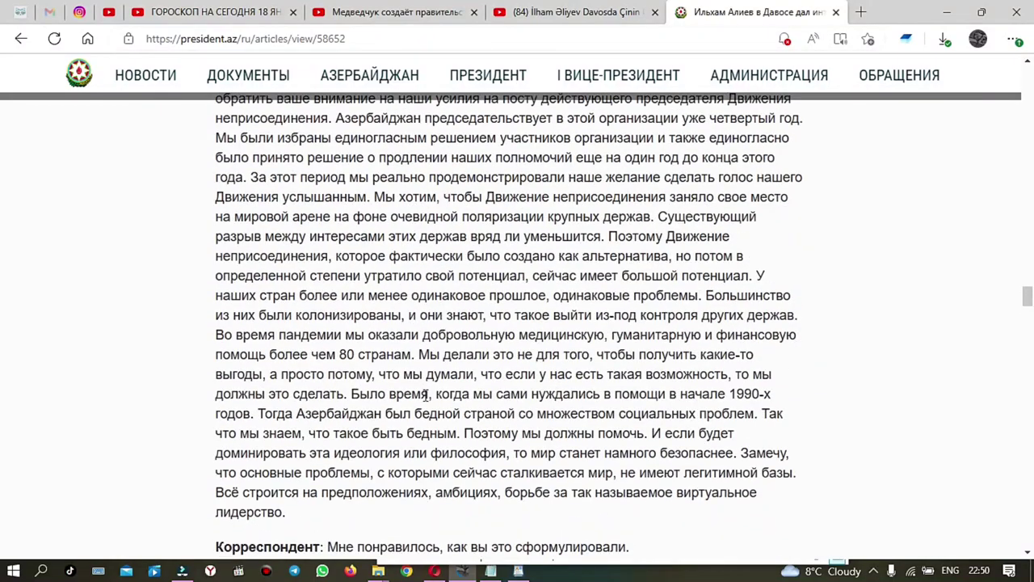
{"action": "scroll", "coordinate": [426, 394], "scroll_direction": "down", "scroll_amount": 16}
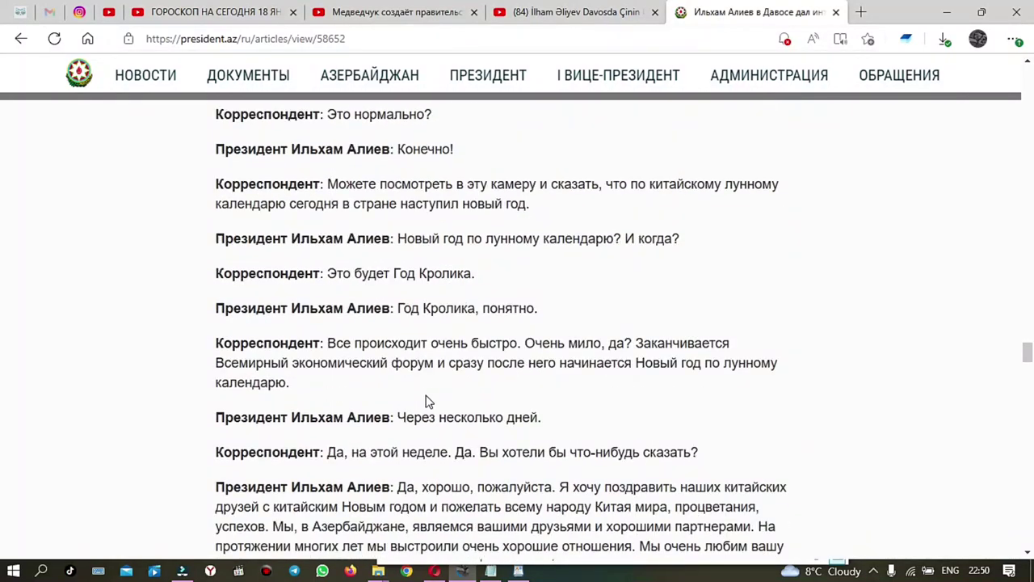
{"action": "scroll", "coordinate": [429, 401], "scroll_direction": "down", "scroll_amount": 3}
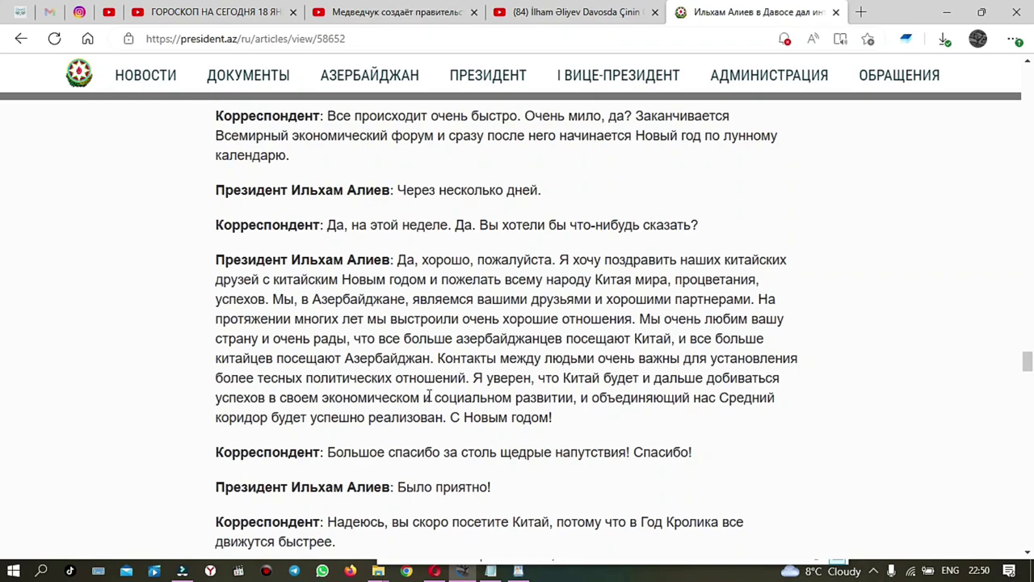
{"action": "scroll", "coordinate": [429, 395], "scroll_direction": "up", "scroll_amount": 3}
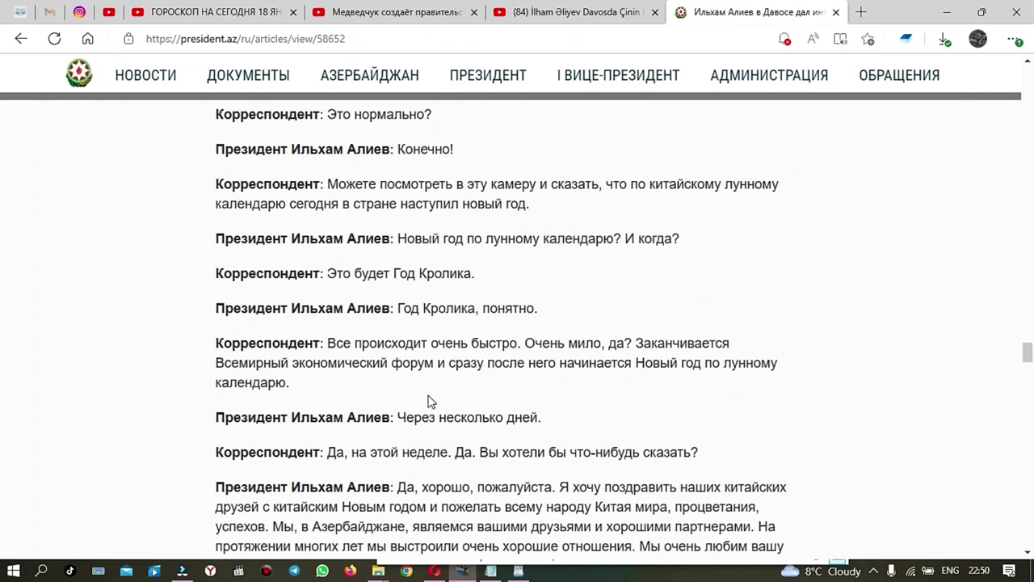
{"action": "scroll", "coordinate": [428, 402], "scroll_direction": "down", "scroll_amount": 11}
{"action": "scroll", "coordinate": [429, 401], "scroll_direction": "up", "scroll_amount": 10}
{"action": "scroll", "coordinate": [428, 401], "scroll_direction": "up", "scroll_amount": 17}
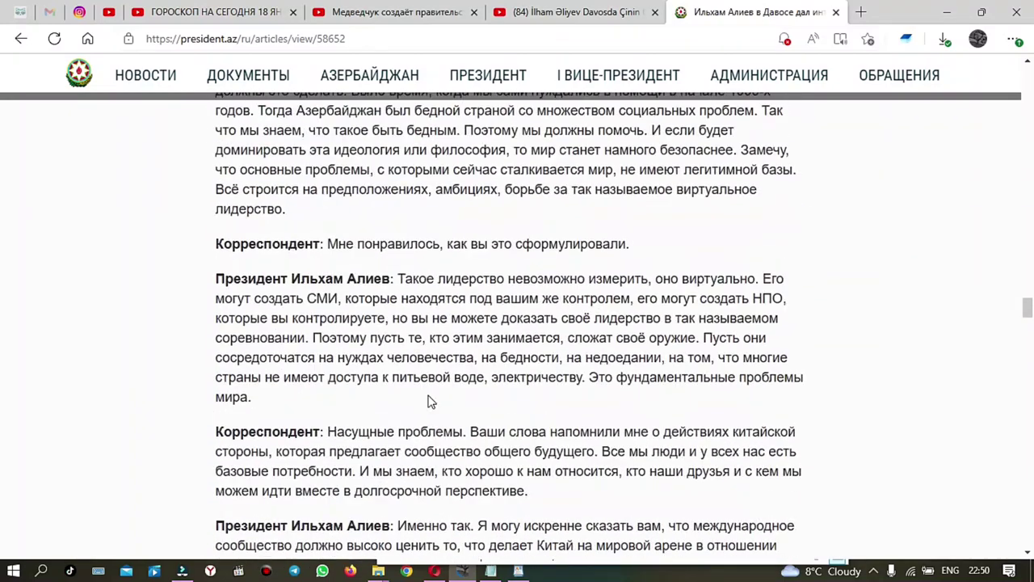
{"action": "scroll", "coordinate": [429, 402], "scroll_direction": "up", "scroll_amount": 5}
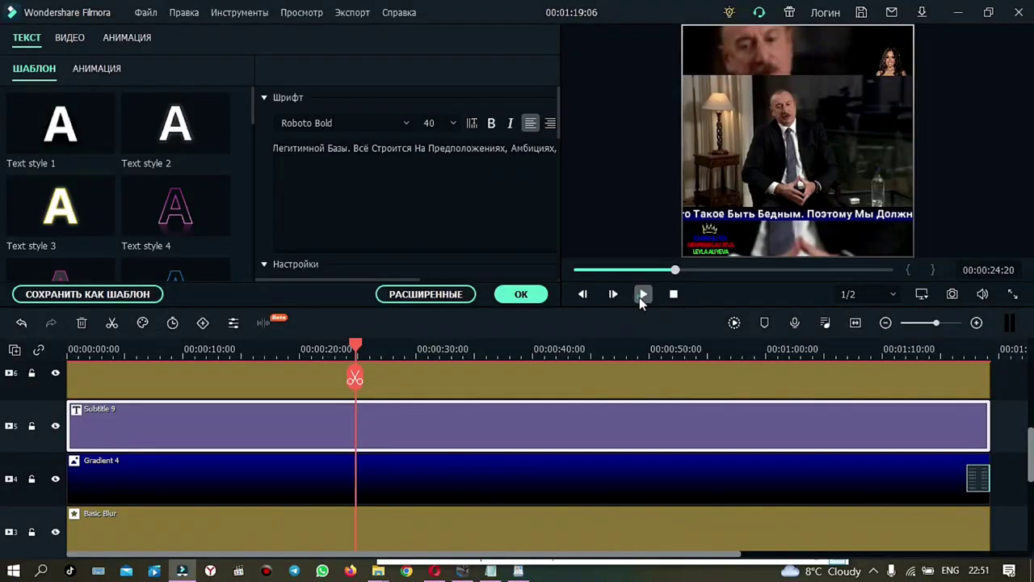
- Play to the correspondent's reply near 00:00:39 and apply its unanimated subtitle "Мне понравилось, как вы это сформулировали." in the advanced text editor
{"action": "left_click", "coordinate": [640, 298]}
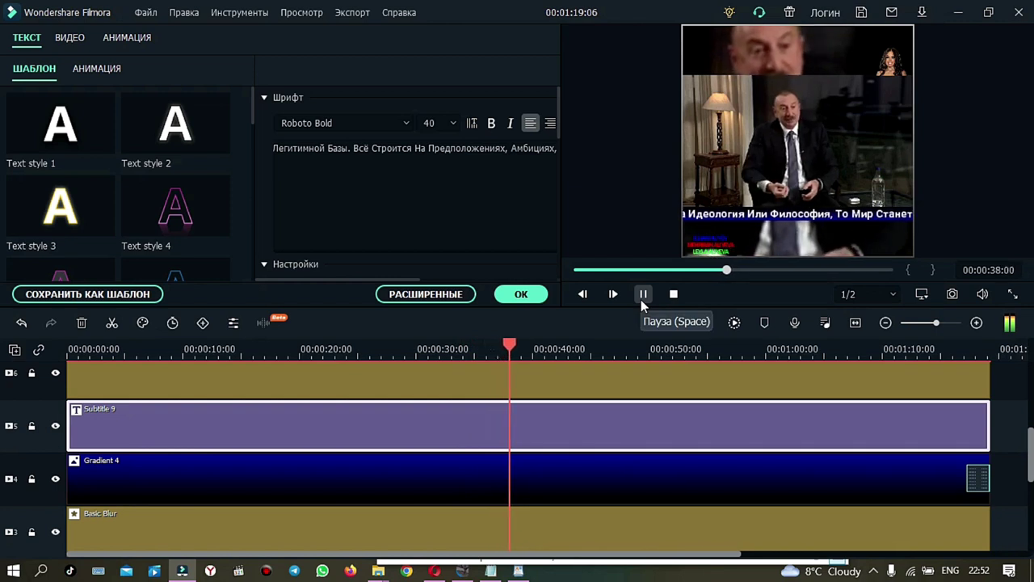
{"action": "left_click", "coordinate": [644, 294]}
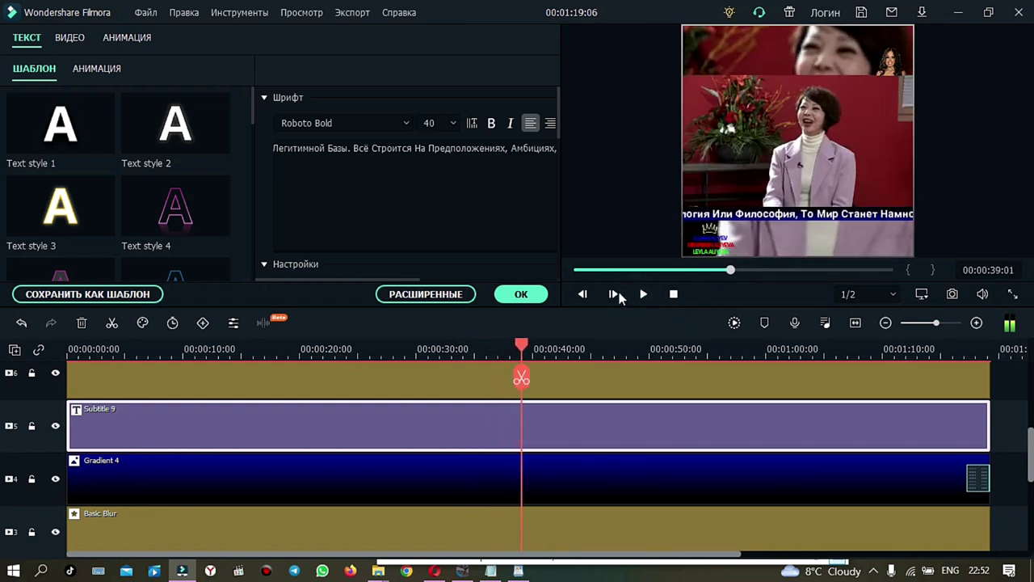
{"action": "left_click", "coordinate": [426, 294]}
{"action": "left_click", "coordinate": [400, 384]}
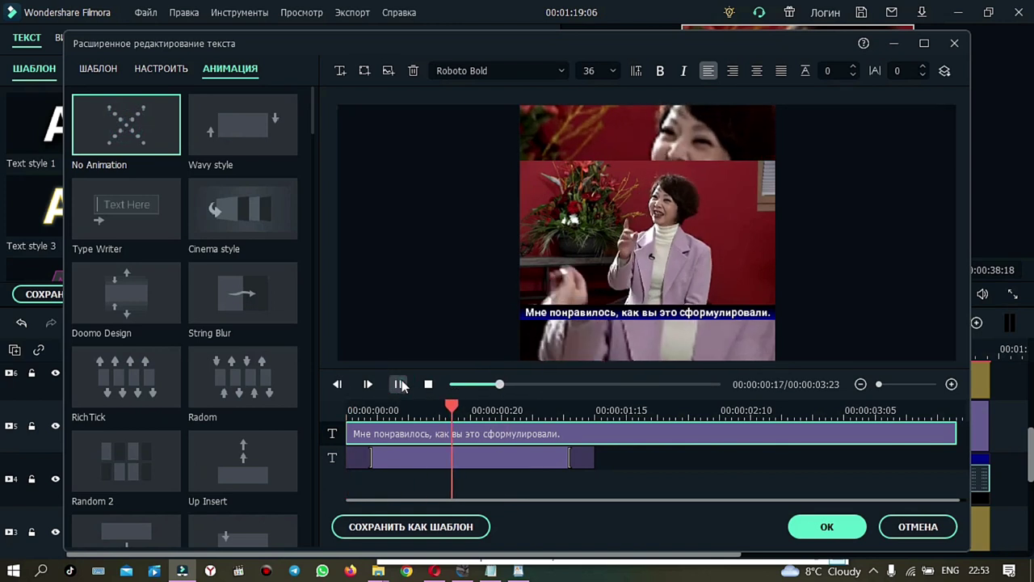
{"action": "left_click", "coordinate": [828, 527]}
- Copy the president's answer from "Такое лидерство невозможно измерить" through "проблемы мира." in the browser transcript for the last subtitle clip
{"action": "left_click", "coordinate": [651, 433]}
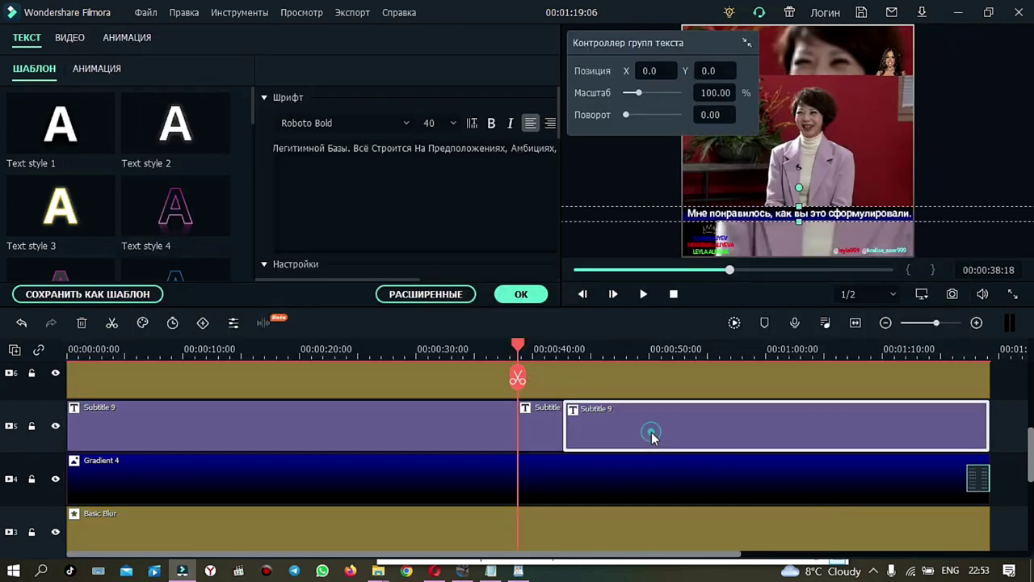
{"action": "left_click", "coordinate": [650, 294]}
{"action": "left_click", "coordinate": [461, 571]}
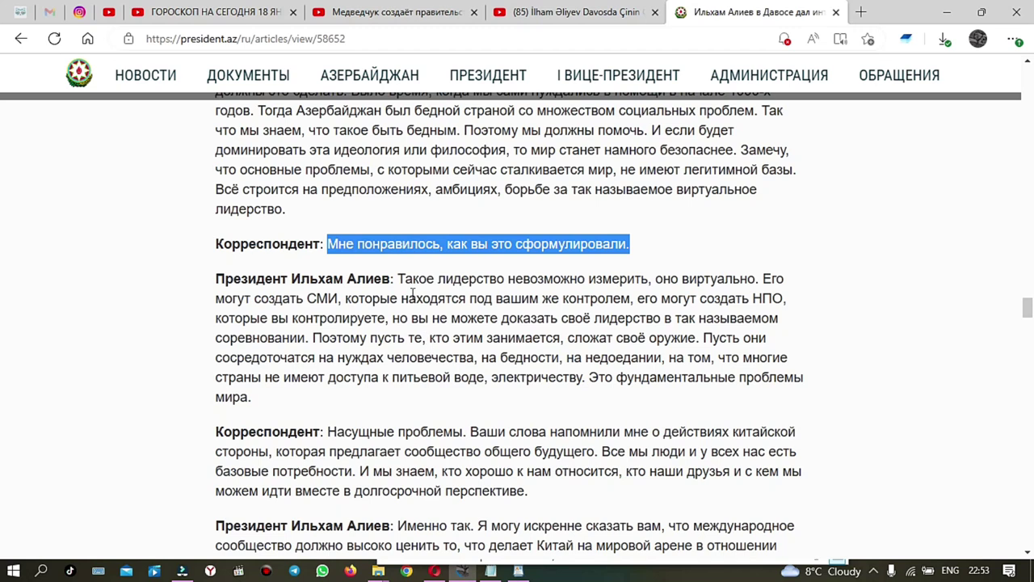
{"action": "left_click_drag", "start_coordinate": [398, 280], "coordinate": [614, 396]}
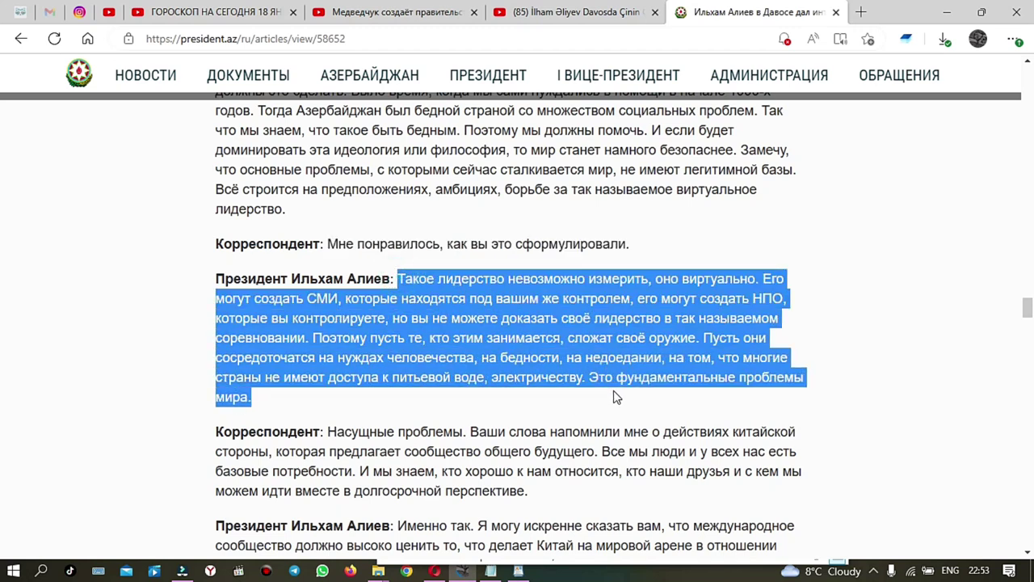
{"action": "mouse_move", "coordinate": [638, 369]}
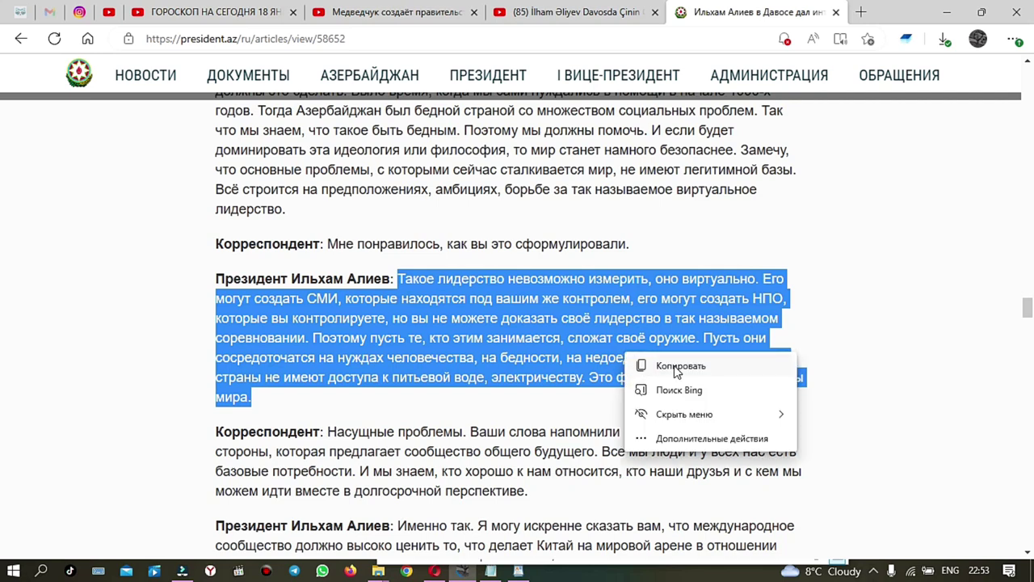
{"action": "left_click", "coordinate": [676, 366]}
{"action": "left_click", "coordinate": [947, 12]}
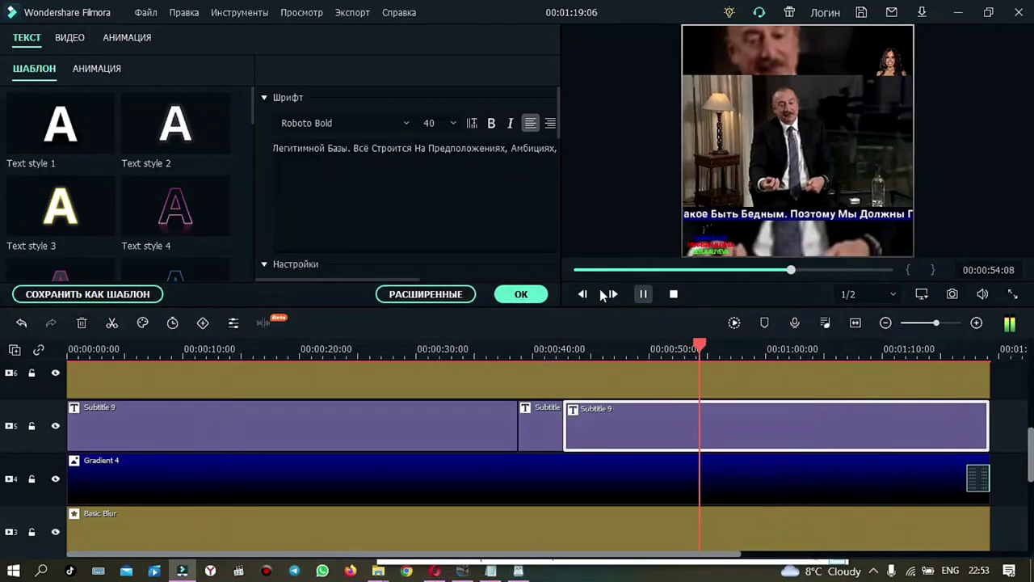
- Replace the whole text of the last Subtitle 9 clip with the copied transcript paragraph
{"action": "left_click", "coordinate": [526, 212]}
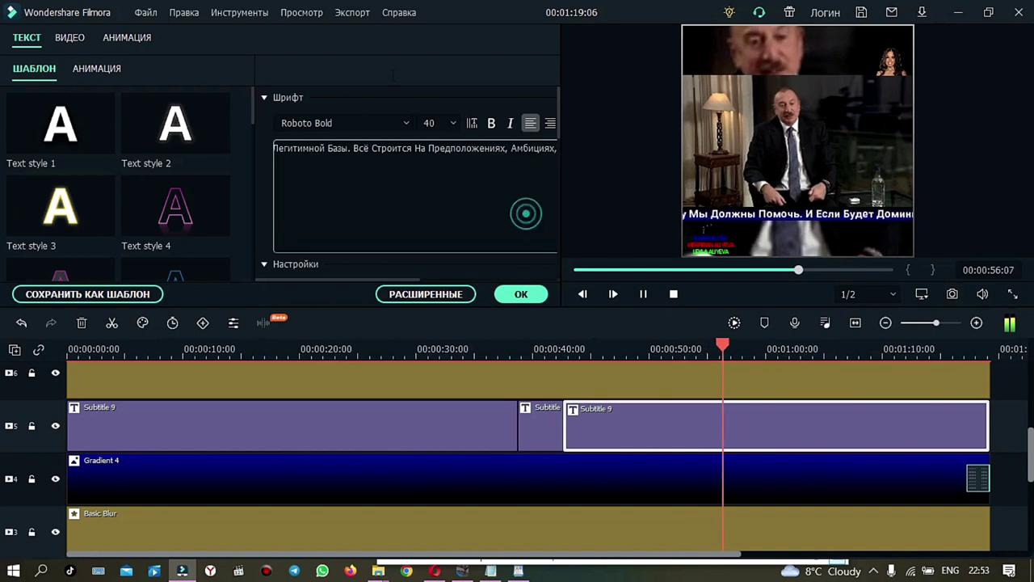
{"action": "key", "text": "ctrl+a"}
{"action": "right_click", "coordinate": [377, 150]}
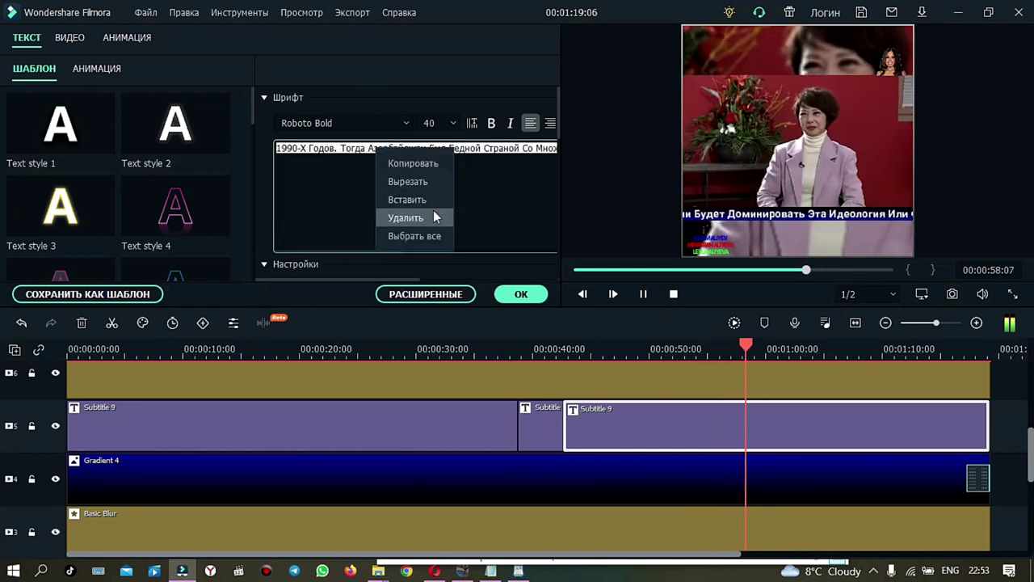
{"action": "left_click", "coordinate": [428, 200]}
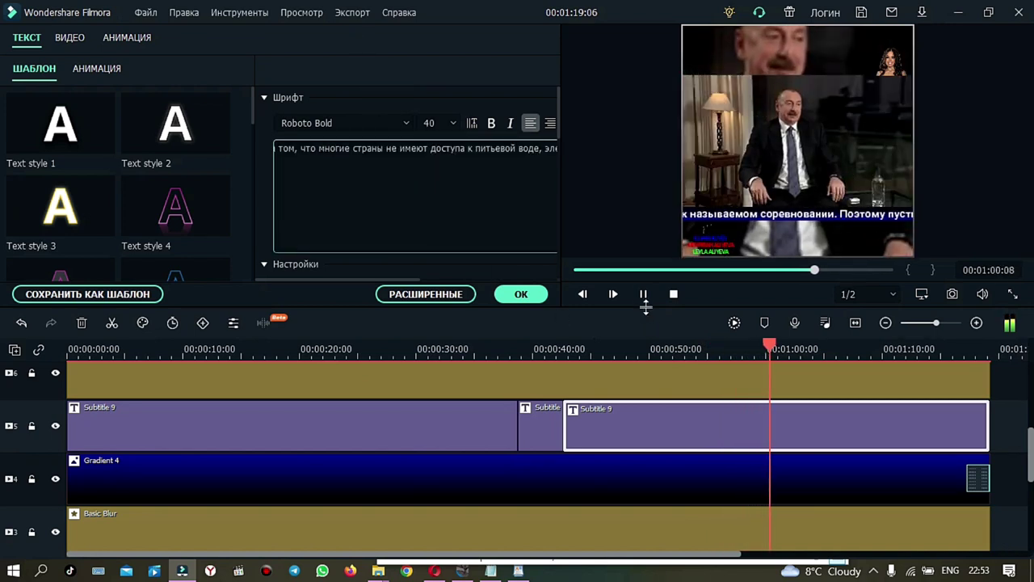
- Check the new running subtitle in full-screen playback through to the end of the project
{"action": "left_click", "coordinate": [642, 294]}
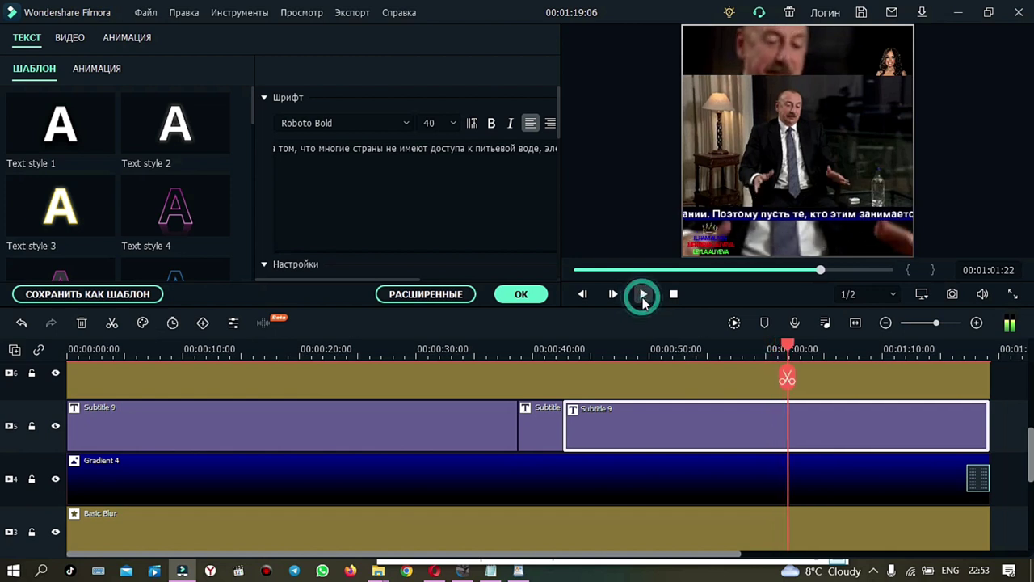
{"action": "left_click", "coordinate": [1014, 293]}
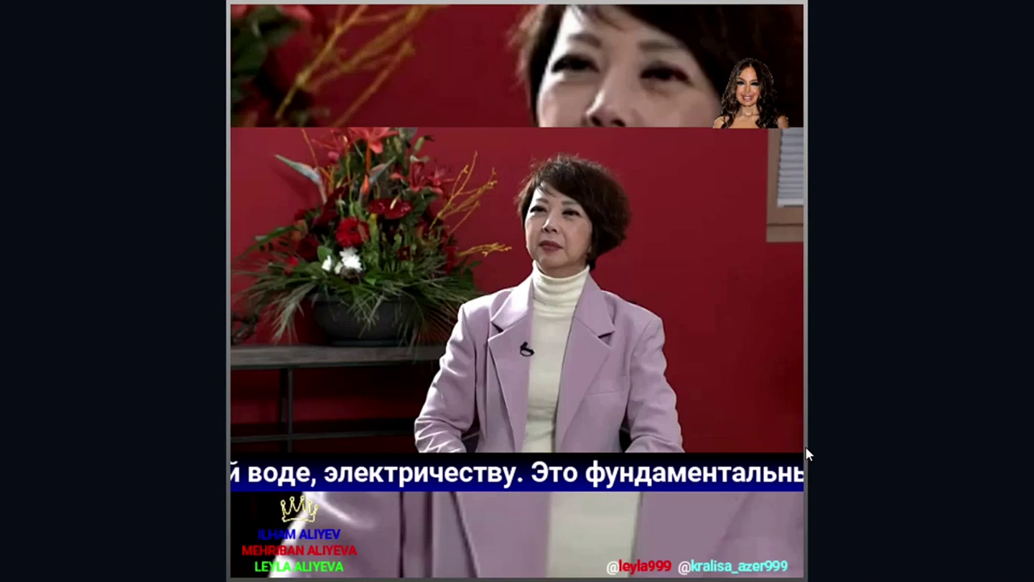
{"action": "mouse_move", "coordinate": [835, 488]}
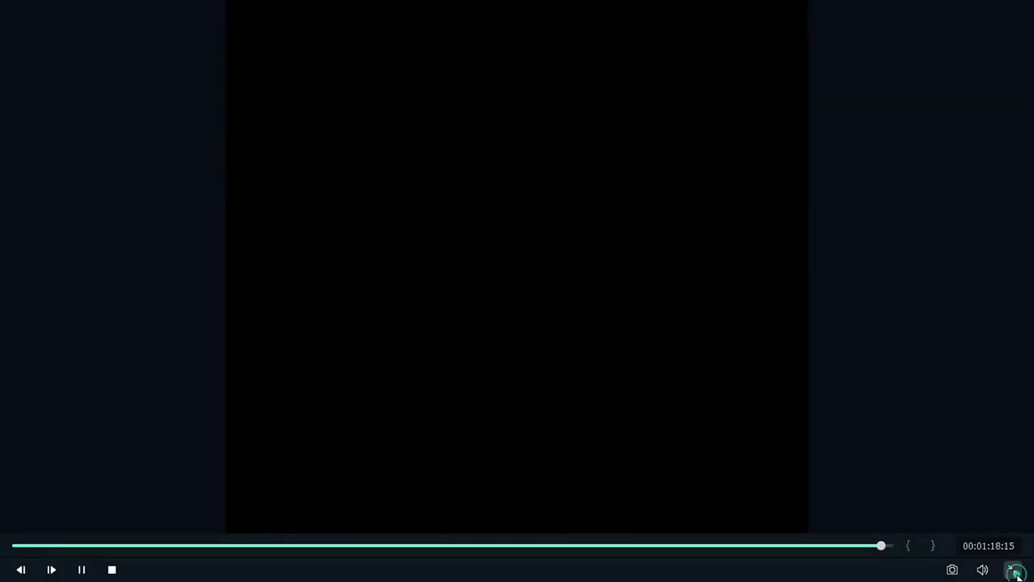
{"action": "left_click", "coordinate": [1016, 572]}
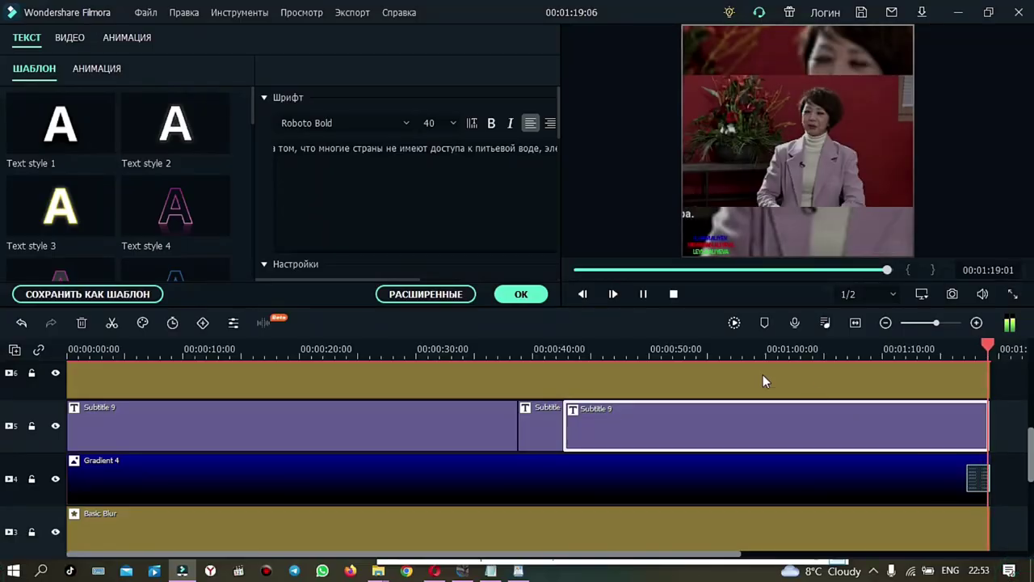
- Add a short fade-out to the end of the background music clip and close the subtitle text settings
{"action": "left_click", "coordinate": [644, 296]}
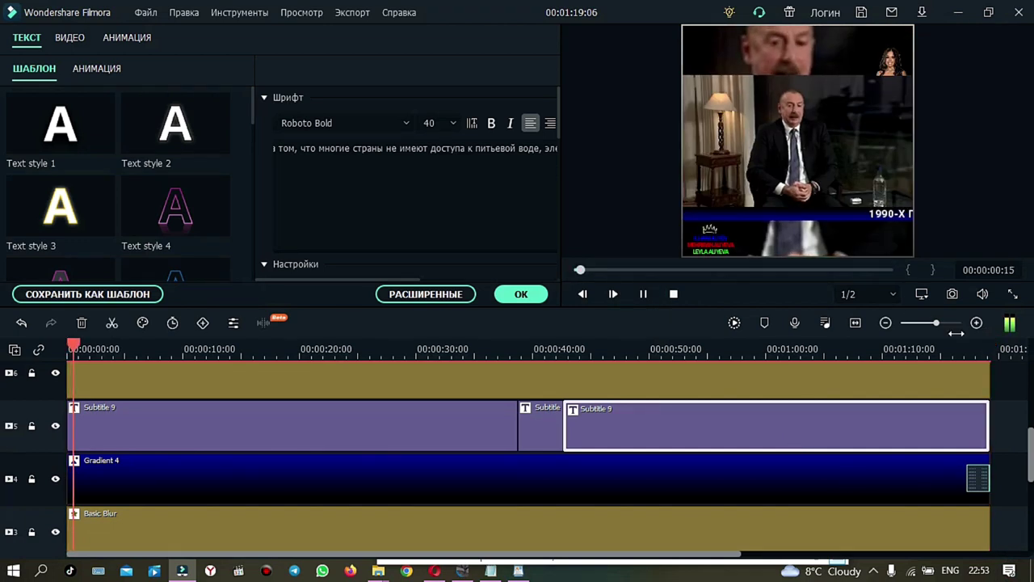
{"action": "scroll", "coordinate": [978, 460], "scroll_direction": "down", "scroll_amount": 5}
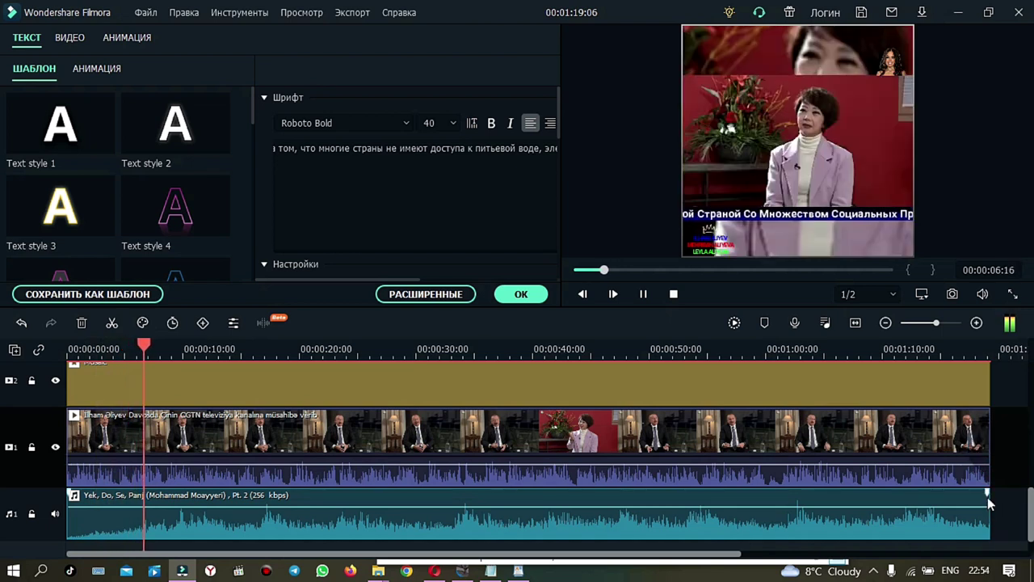
{"action": "left_click_drag", "start_coordinate": [986, 492], "coordinate": [975, 496]}
{"action": "left_click", "coordinate": [522, 293]}
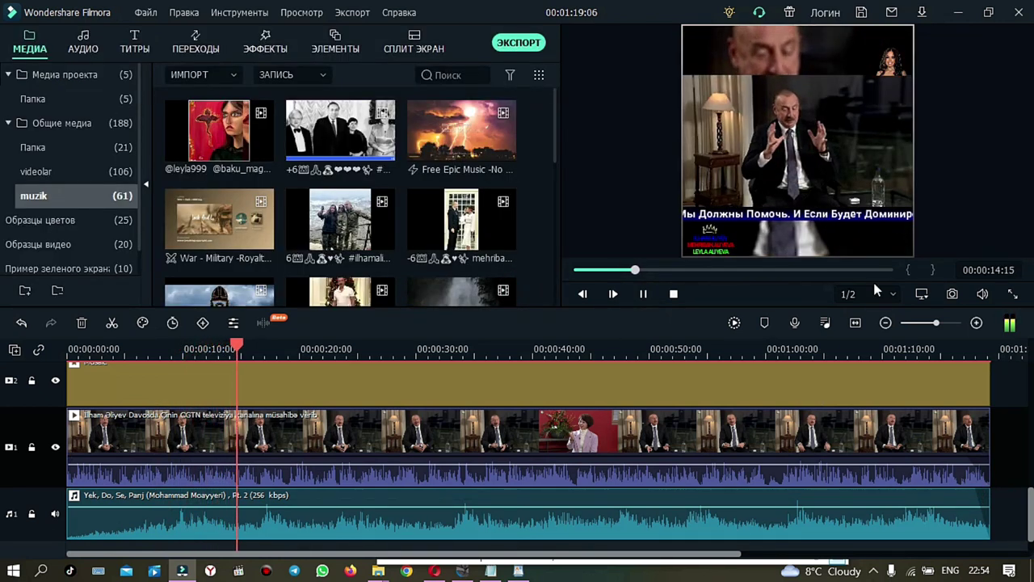
- Check part of the edited project in full-screen playback
{"action": "left_click", "coordinate": [1012, 294]}
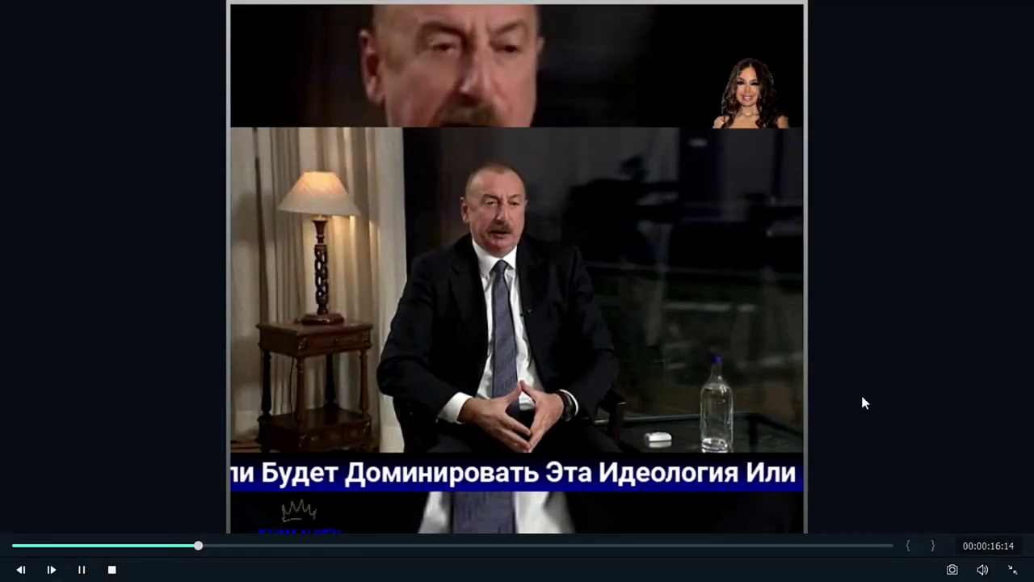
{"action": "key", "text": "Escape"}
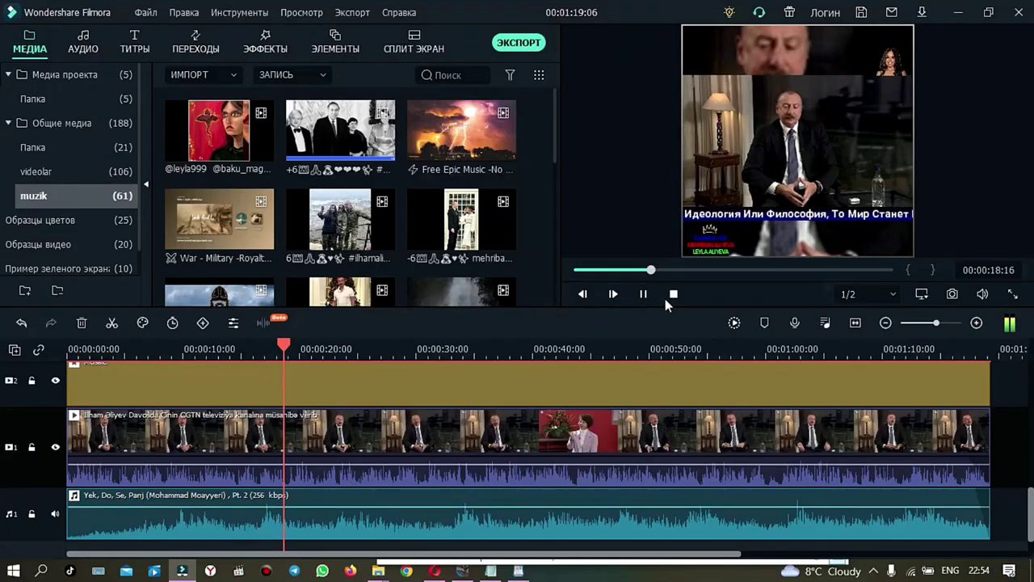
- Slightly adjust the position of the woman's image overlay on track 9 and check its placement in full-screen playback
{"action": "left_click", "coordinate": [643, 294]}
{"action": "scroll", "coordinate": [642, 424], "scroll_direction": "up", "scroll_amount": 6}
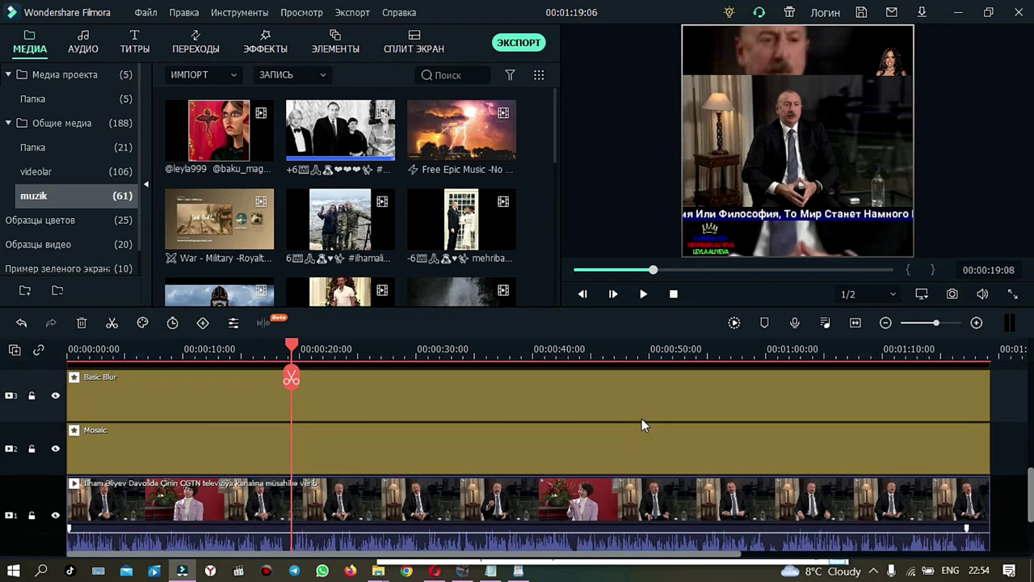
{"action": "scroll", "coordinate": [644, 425], "scroll_direction": "up", "scroll_amount": 2}
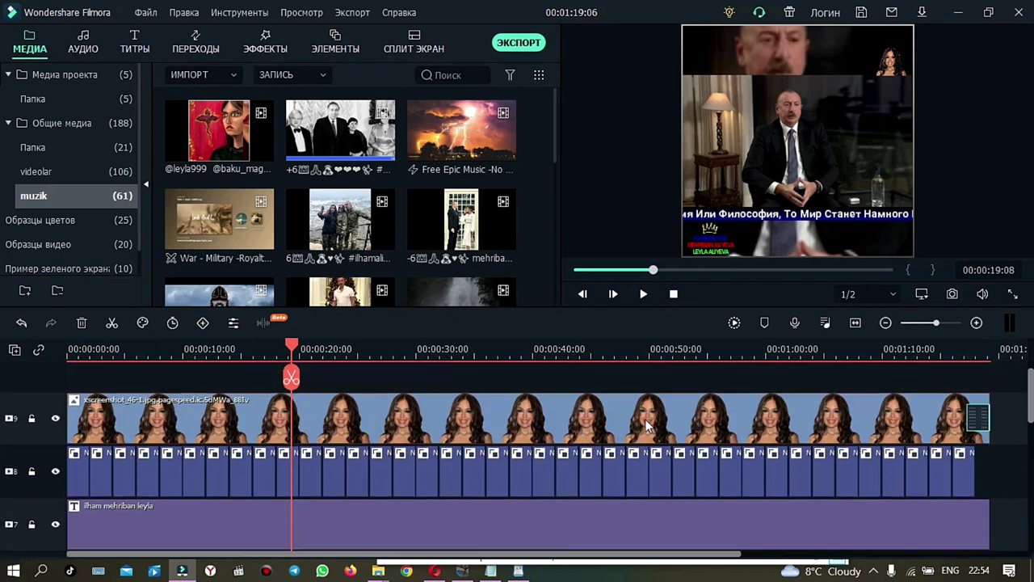
{"action": "double_click", "coordinate": [646, 420]}
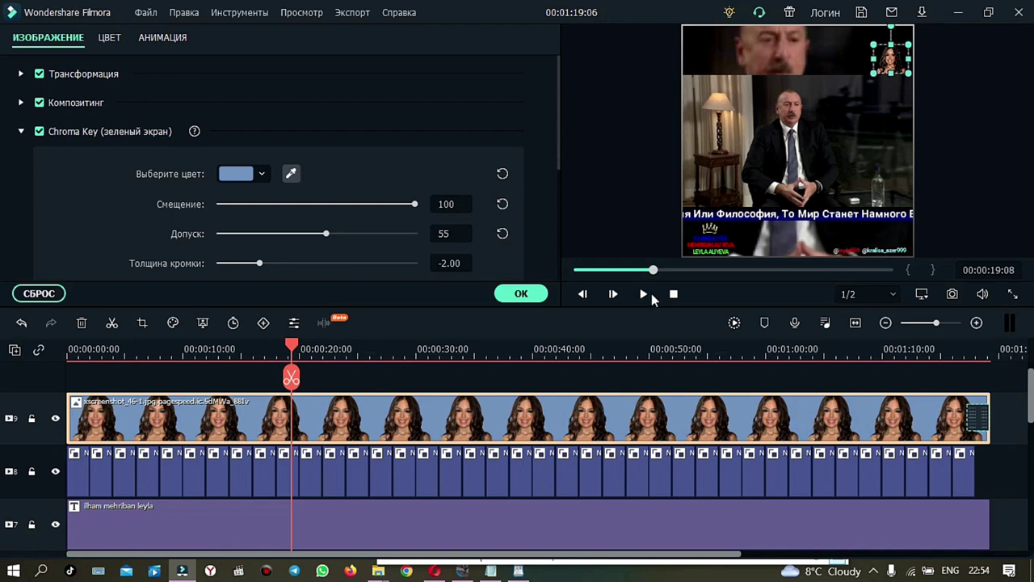
{"action": "left_click", "coordinate": [644, 294]}
{"action": "left_click", "coordinate": [1013, 294]}
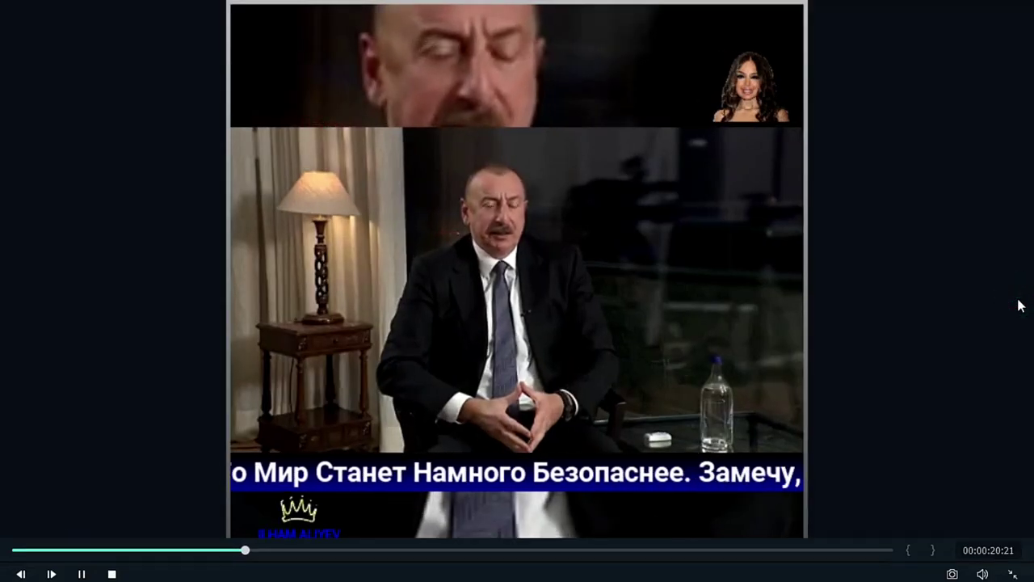
{"action": "left_click", "coordinate": [1013, 574]}
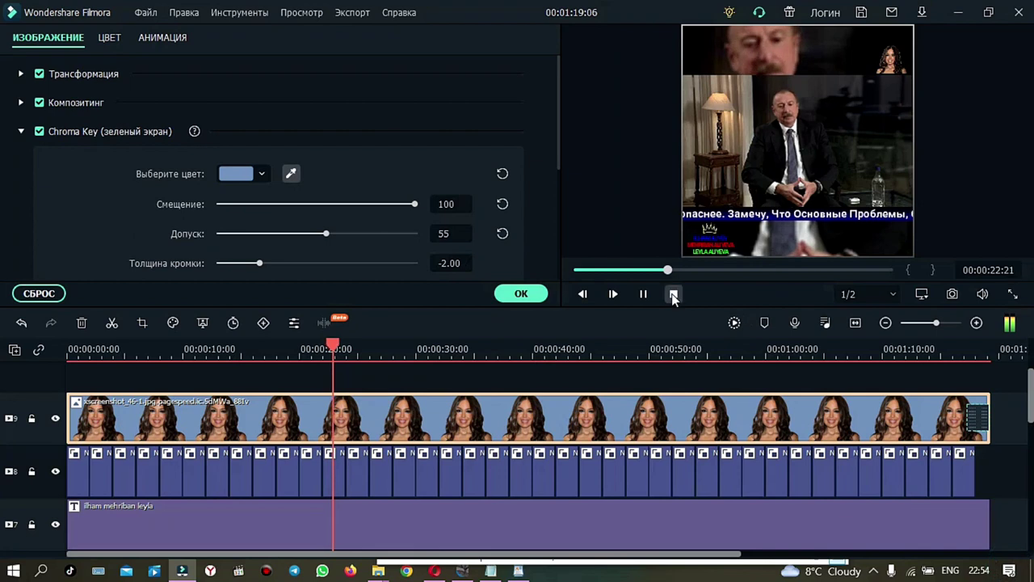
- Nudge the woman's image overlay slightly down toward the interview picture and check it again in full-screen playback
{"action": "left_click", "coordinate": [643, 296]}
{"action": "left_click", "coordinate": [678, 412]}
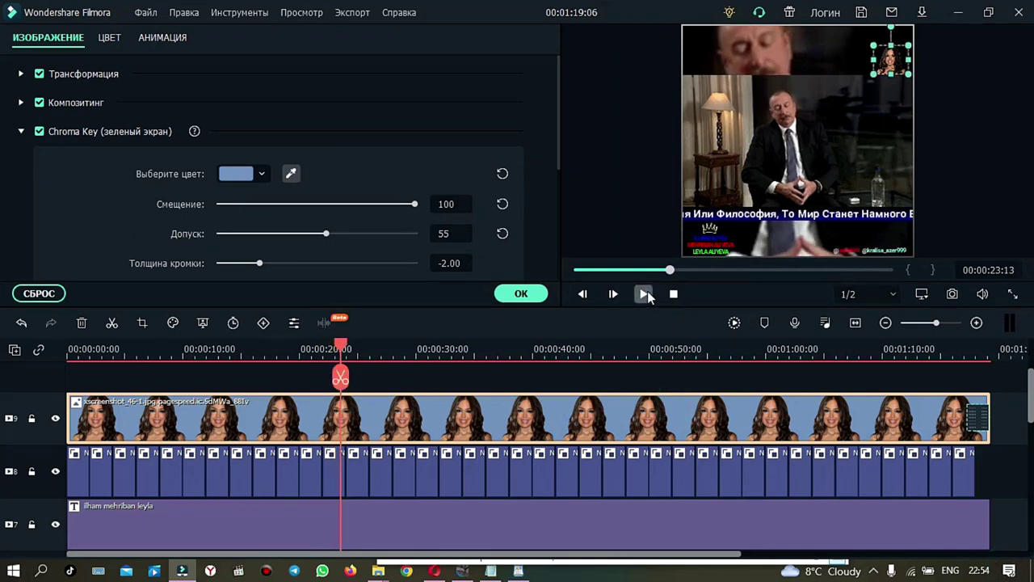
{"action": "left_click", "coordinate": [644, 295]}
{"action": "left_click", "coordinate": [1012, 294]}
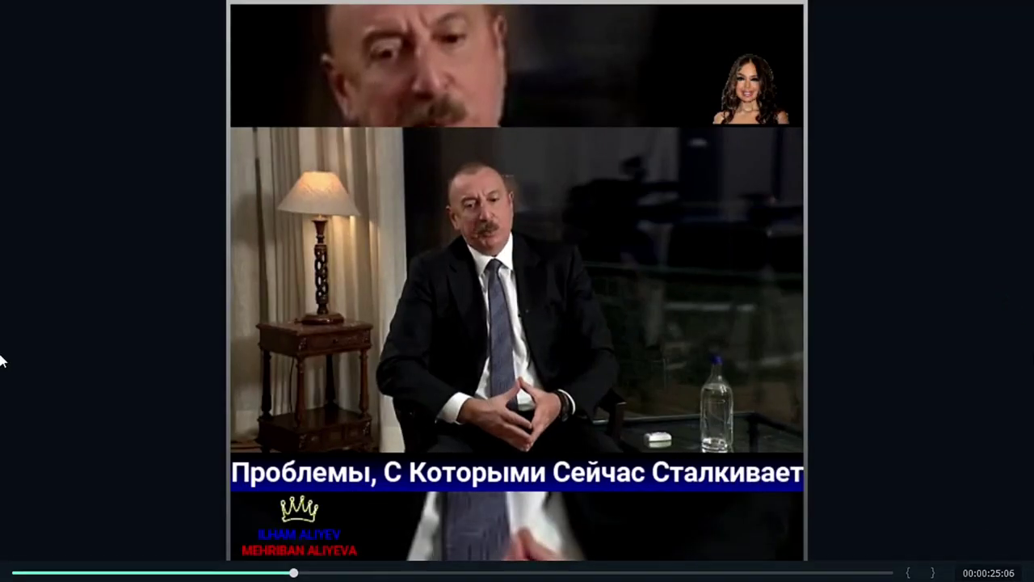
{"action": "left_click", "coordinate": [1007, 568]}
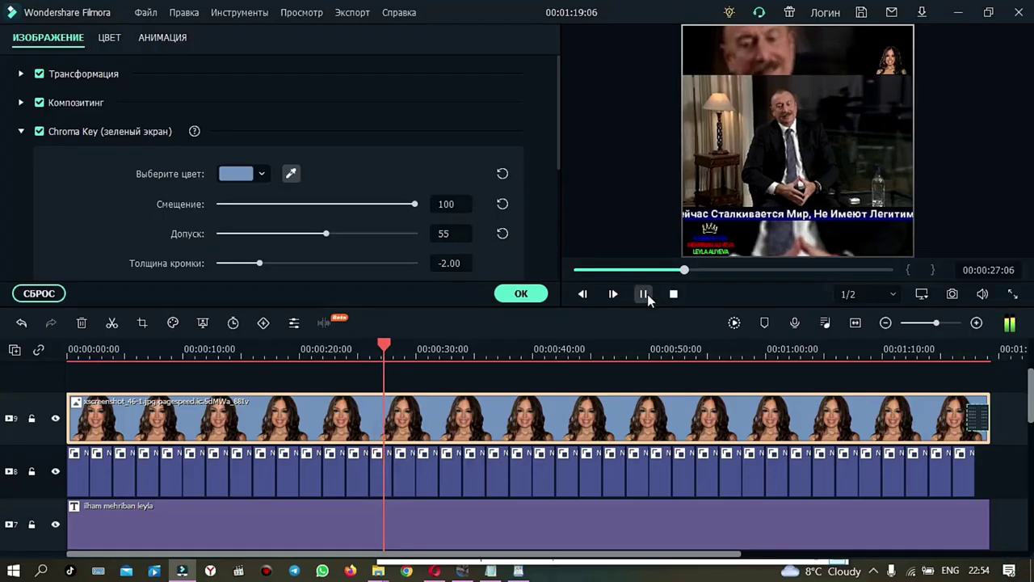
- Nudge the woman's image overlay a little further down to close the gap above the interview picture
{"action": "left_click", "coordinate": [644, 294]}
{"action": "left_click", "coordinate": [684, 427]}
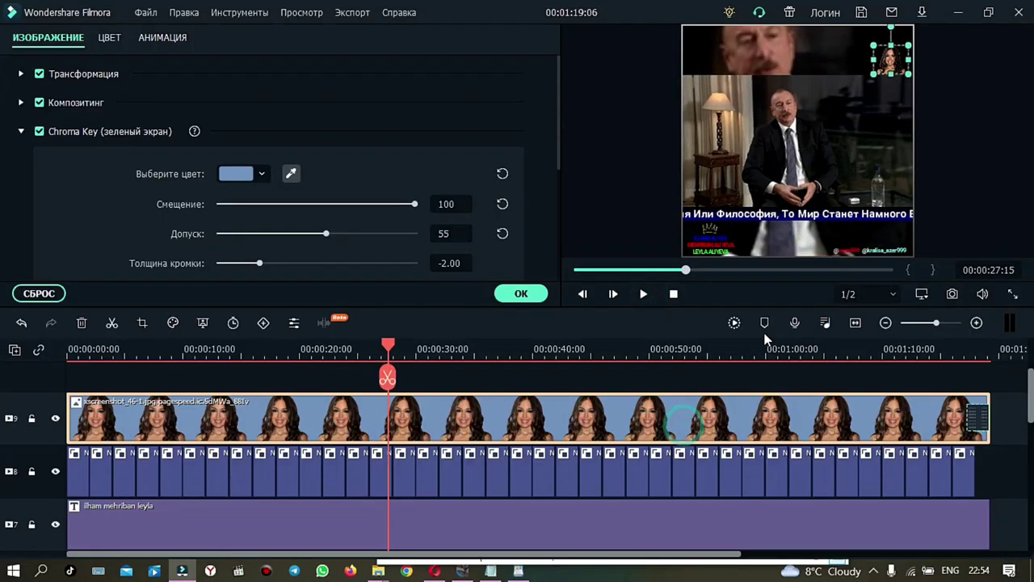
{"action": "left_click", "coordinate": [643, 295]}
{"action": "left_click", "coordinate": [644, 294]}
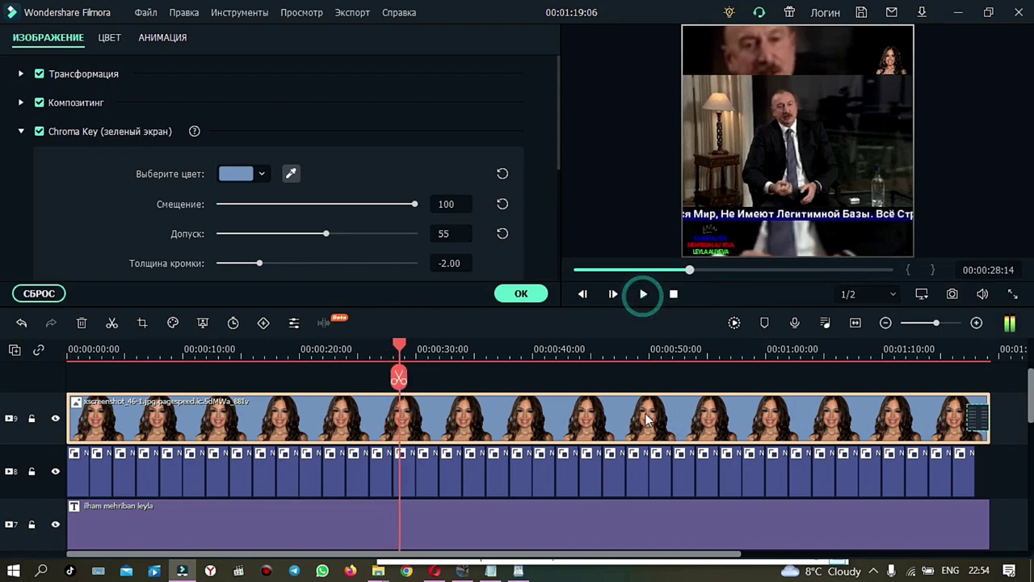
{"action": "left_click", "coordinate": [647, 418]}
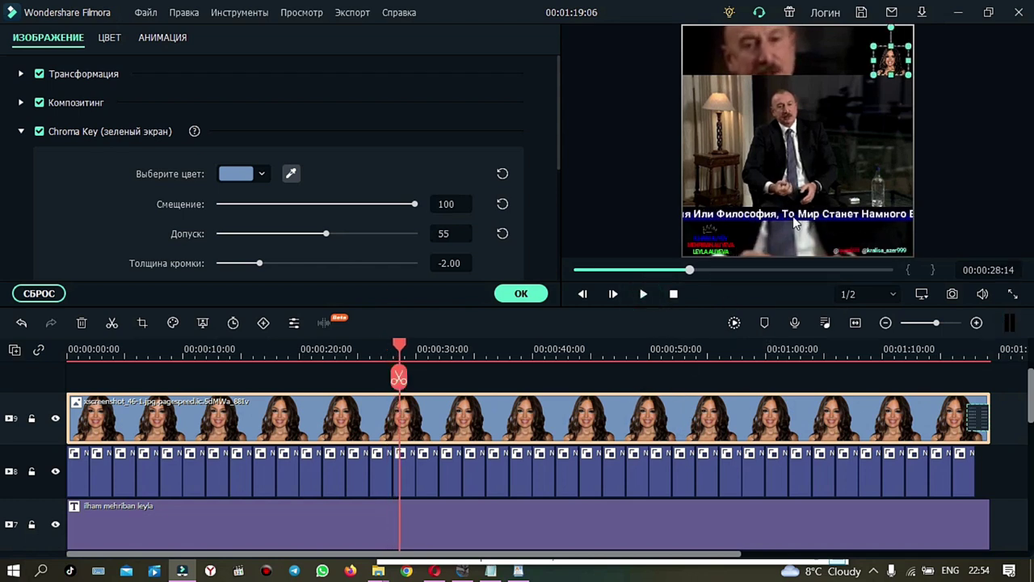
- Review the overlay and the later part of the video in full-screen playback, and confirm the image settings
{"action": "left_click", "coordinate": [644, 294]}
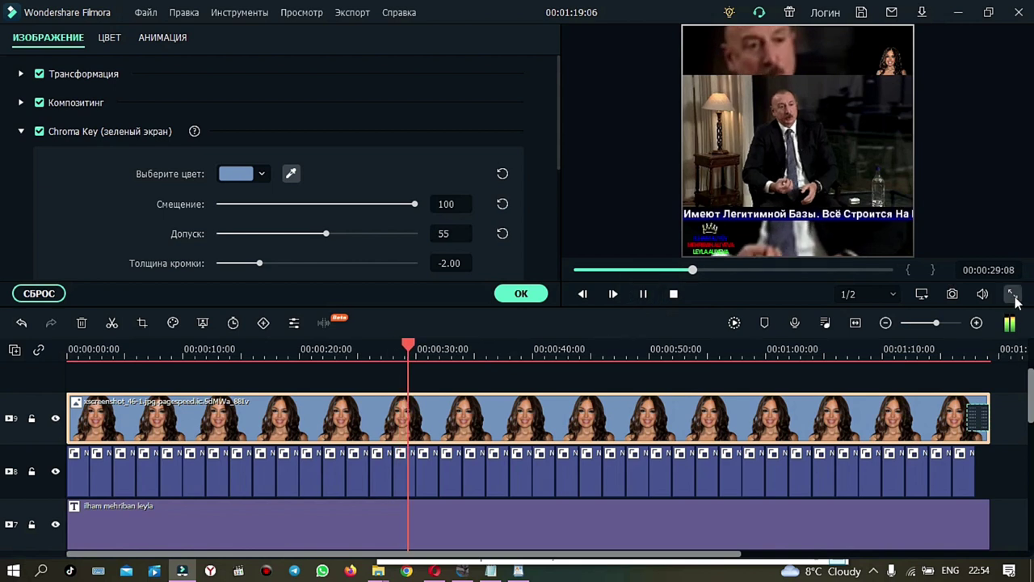
{"action": "left_click", "coordinate": [1012, 295]}
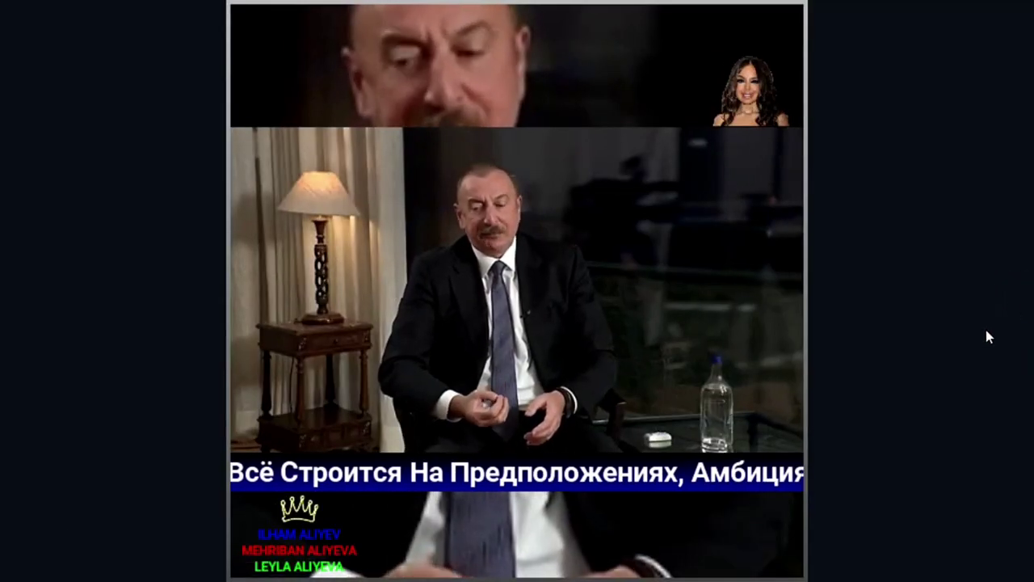
{"action": "left_click", "coordinate": [646, 546]}
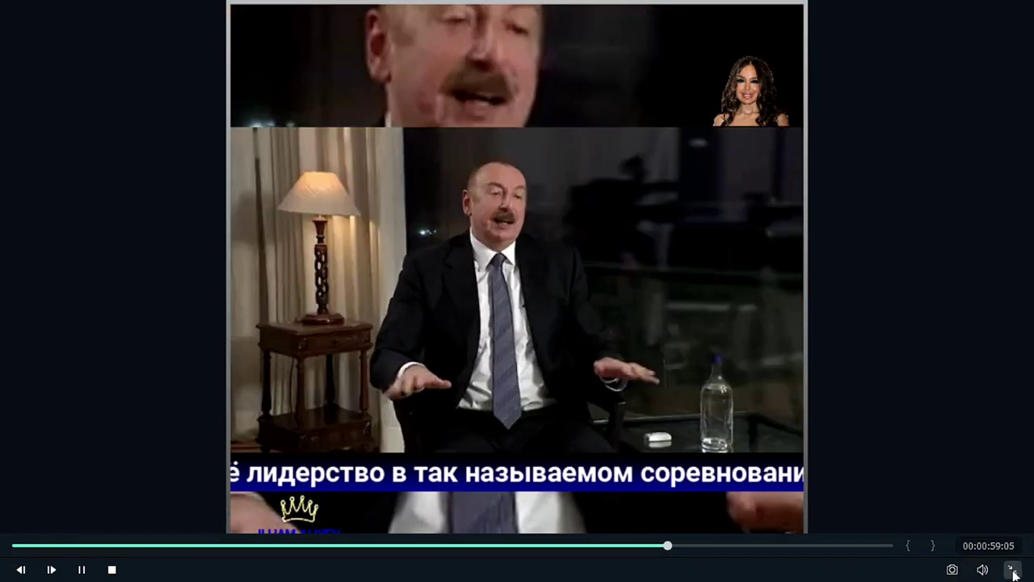
{"action": "left_click", "coordinate": [1013, 570]}
{"action": "scroll", "coordinate": [2, 413], "scroll_direction": "up", "scroll_amount": 5}
{"action": "scroll", "coordinate": [2, 414], "scroll_direction": "down", "scroll_amount": 2}
{"action": "scroll", "coordinate": [2, 410], "scroll_direction": "up", "scroll_amount": 4}
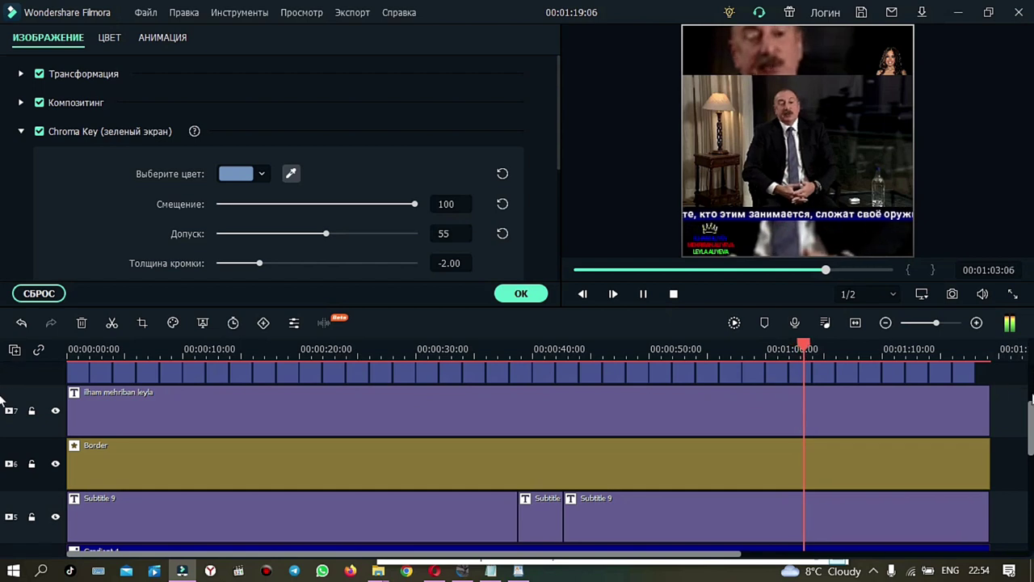
{"action": "left_click", "coordinate": [522, 294]}
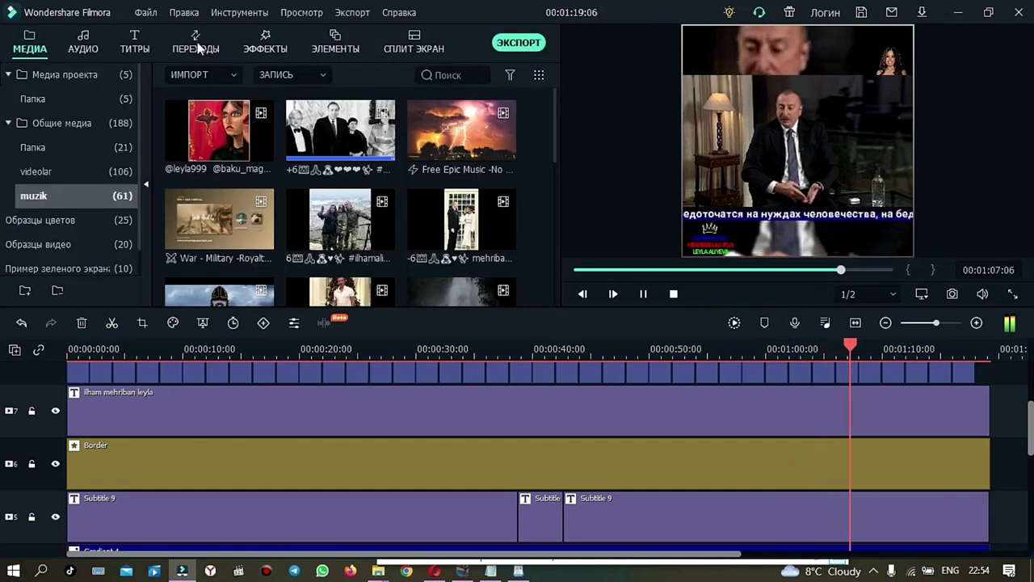
- Add the Fade transition to the ends of the track 7 title clip and the last Subtitle 9 clip
{"action": "left_click", "coordinate": [197, 47]}
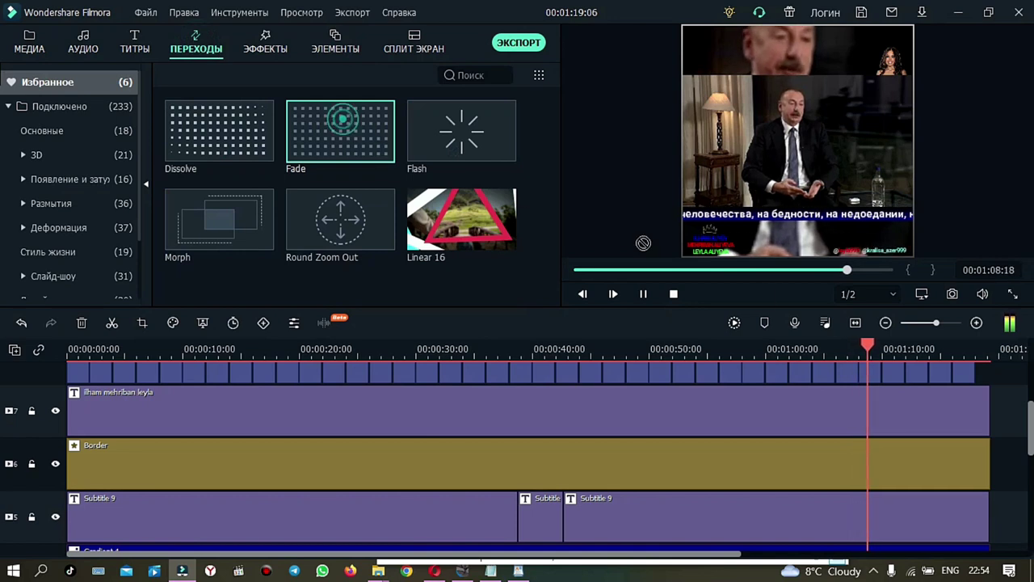
{"action": "left_click_drag", "start_coordinate": [643, 242], "coordinate": [978, 409]}
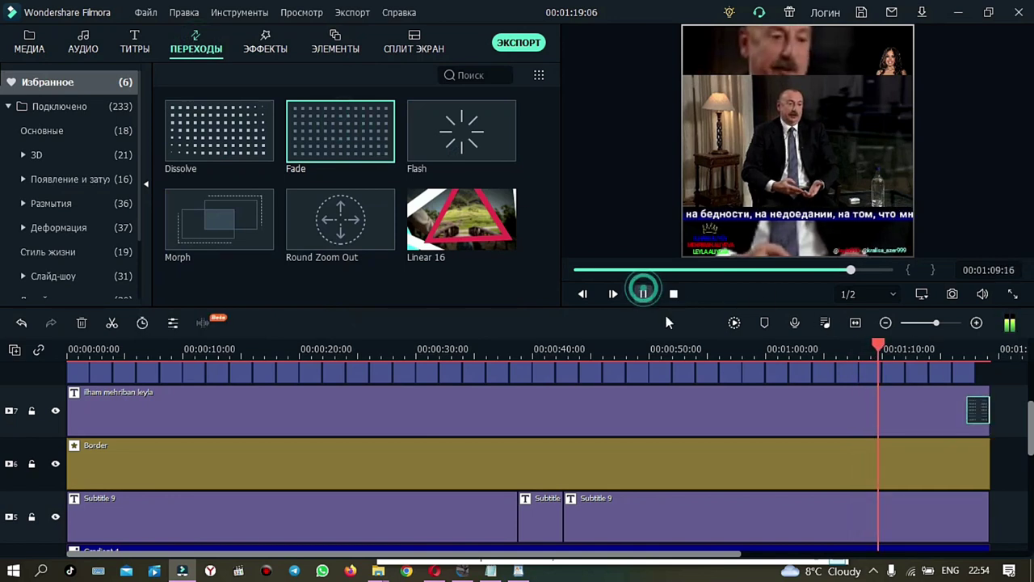
{"action": "left_click_drag", "start_coordinate": [325, 118], "coordinate": [1014, 509]}
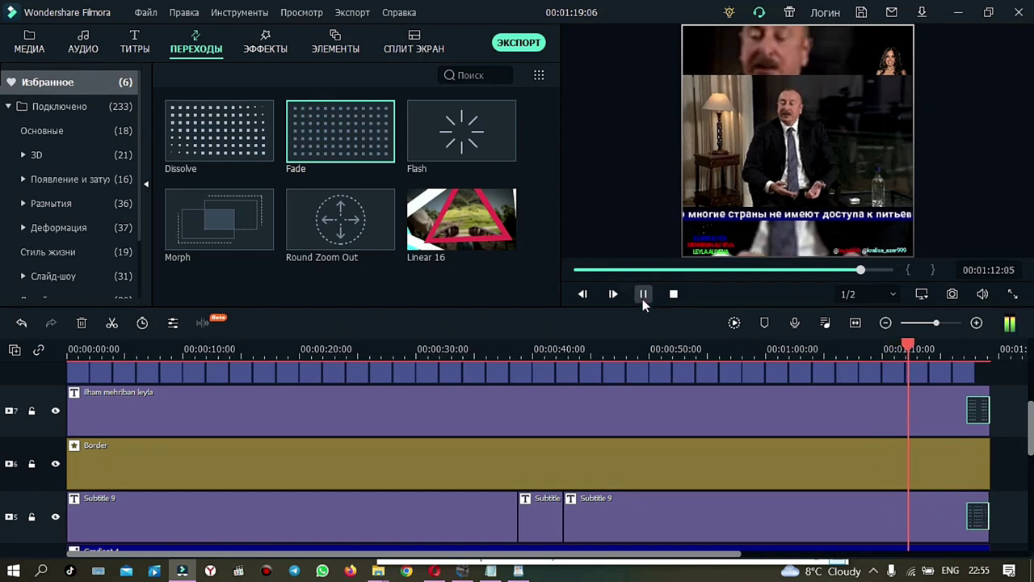
- Check the faded ending of the project in full-screen playback
{"action": "left_click", "coordinate": [1013, 294]}
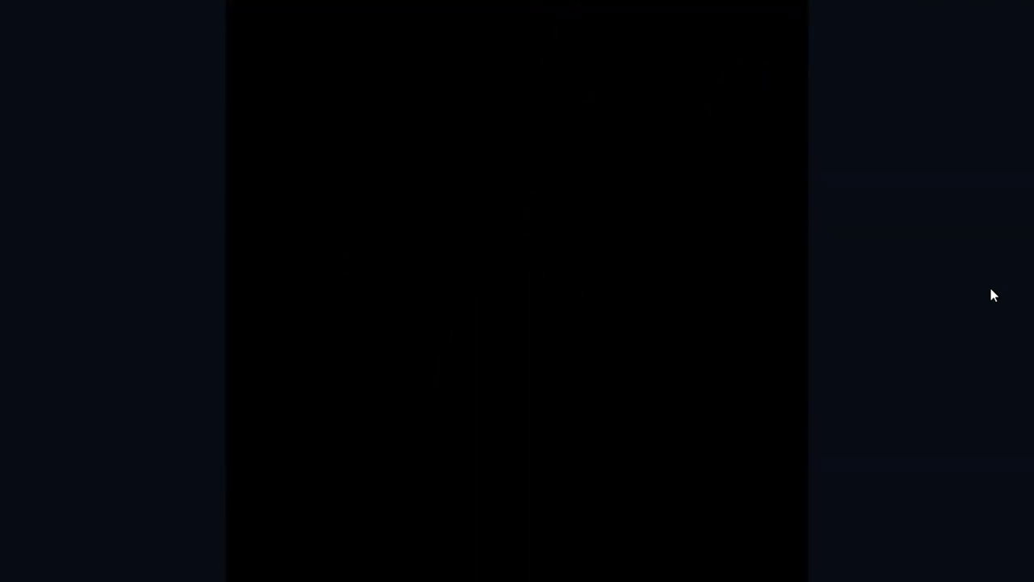
{"action": "mouse_move", "coordinate": [991, 549]}
{"action": "left_click", "coordinate": [1012, 570]}
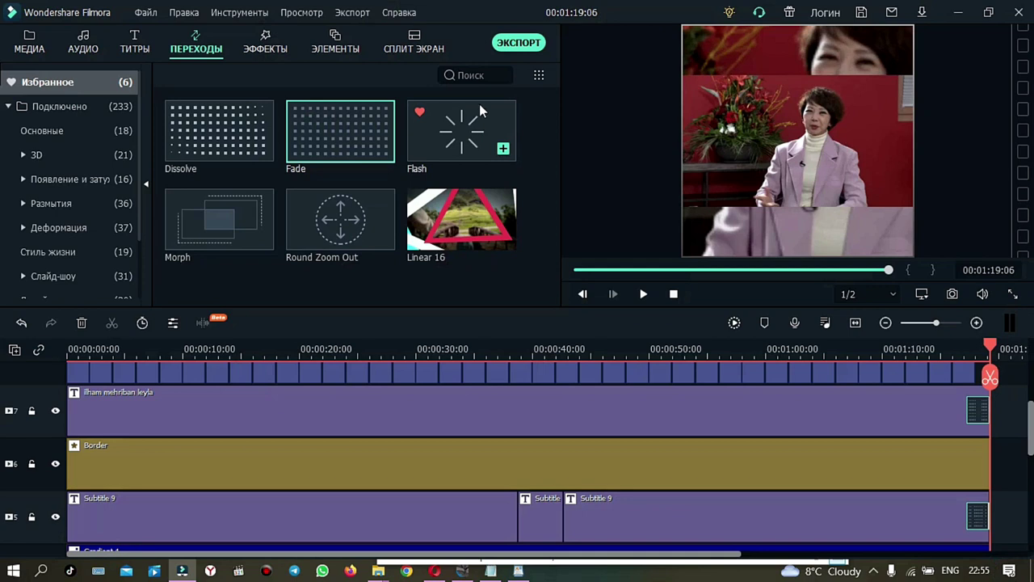
- Raise the quality in the MP4 encoding settings and export the project to the computer as "Мое видео"
{"action": "left_click", "coordinate": [517, 44]}
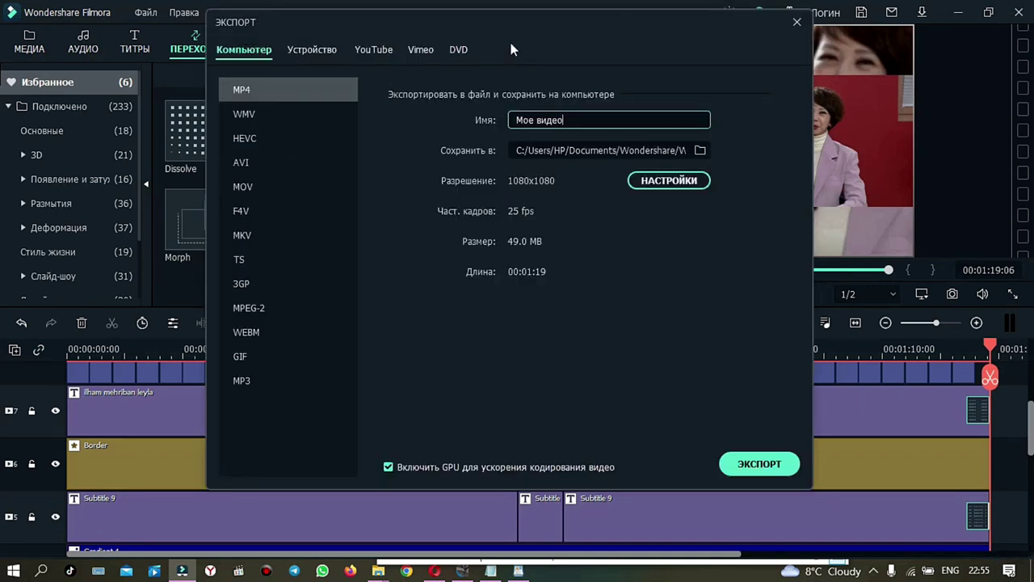
{"action": "left_click", "coordinate": [694, 181]}
{"action": "left_click", "coordinate": [486, 495]}
{"action": "left_click", "coordinate": [683, 183]}
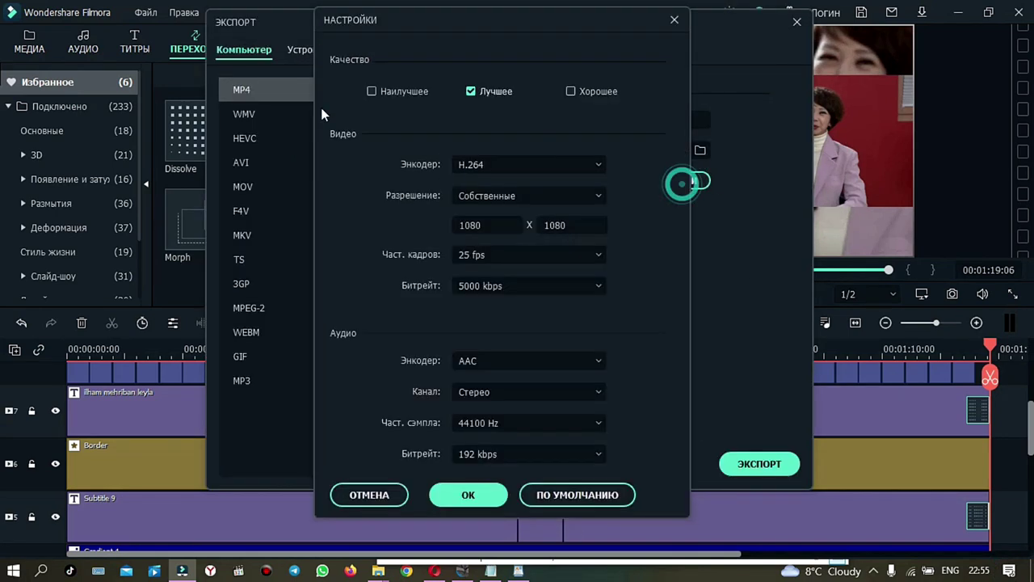
{"action": "left_click", "coordinate": [488, 495]}
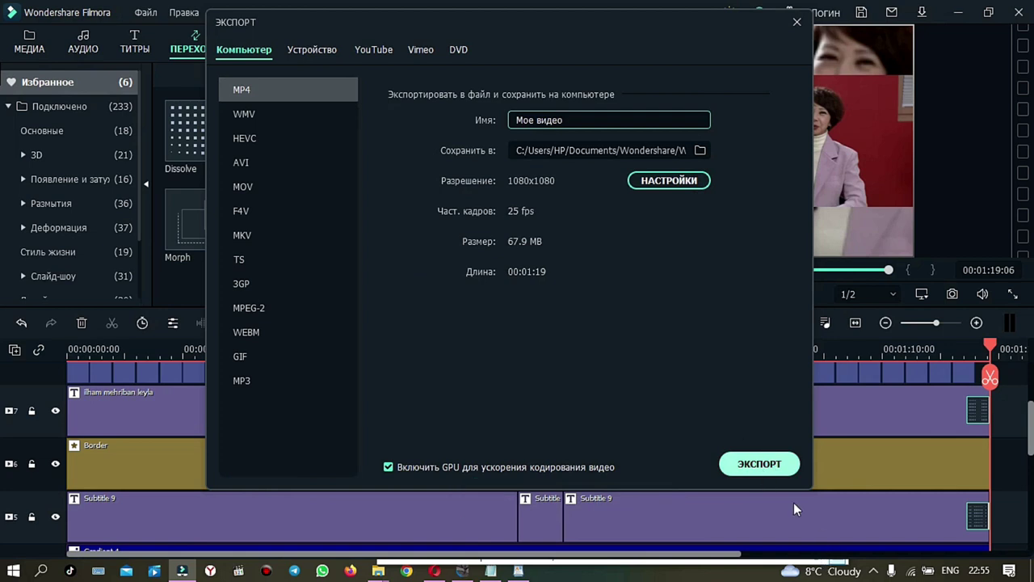
{"action": "right_click", "coordinate": [861, 545]}
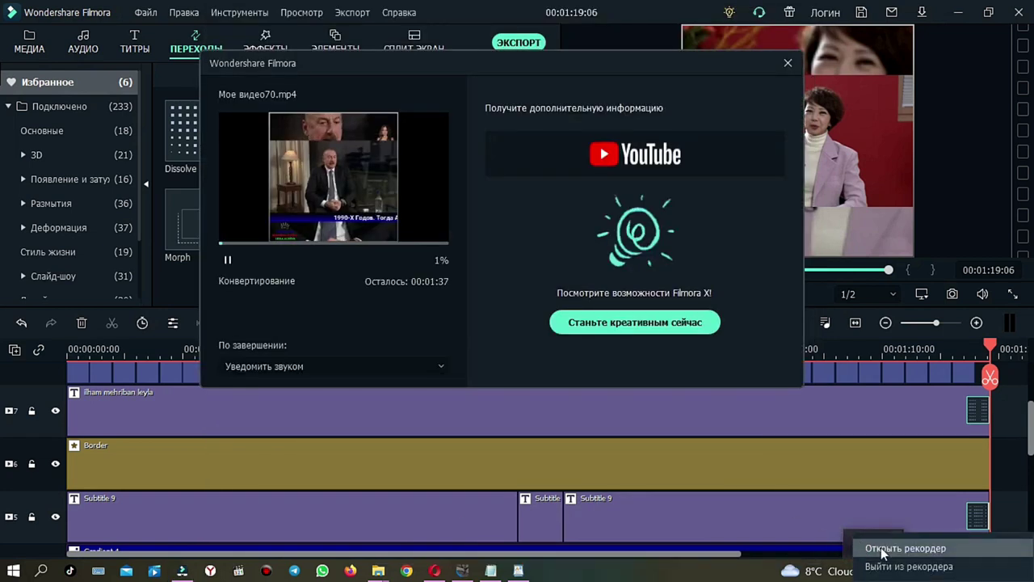
{"action": "left_click", "coordinate": [897, 555]}
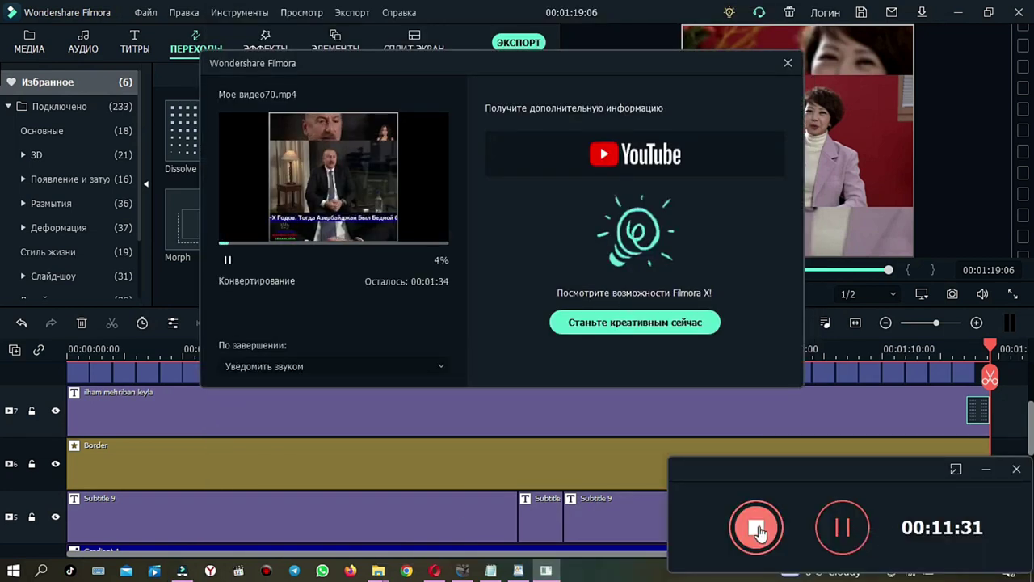